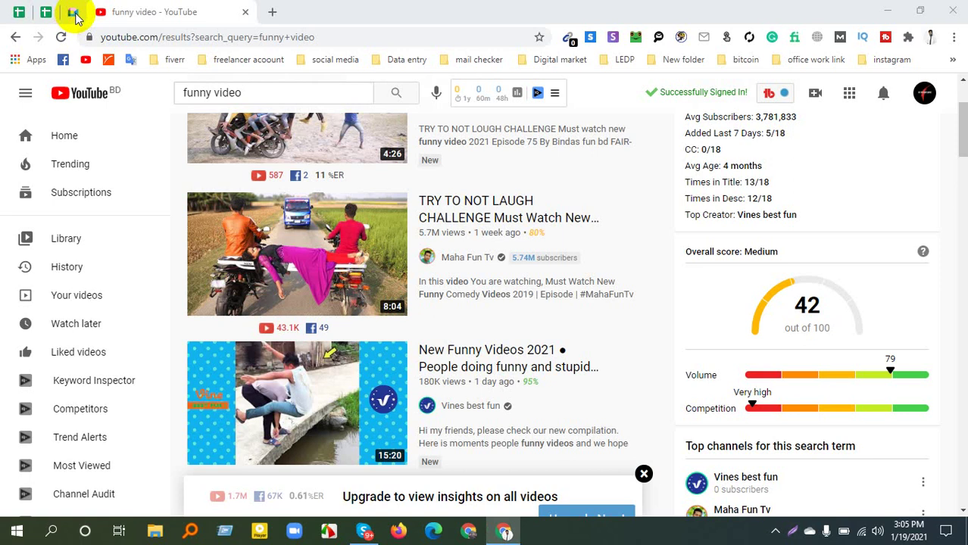
Switch to the Google Meet call and minimize the browser to show the desktop
left_click(73, 13)
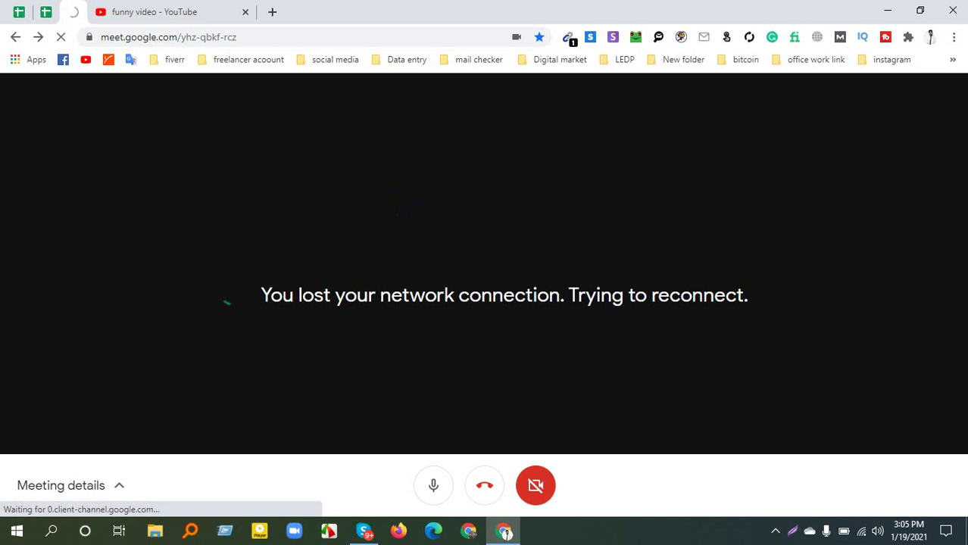
left_click(885, 12)
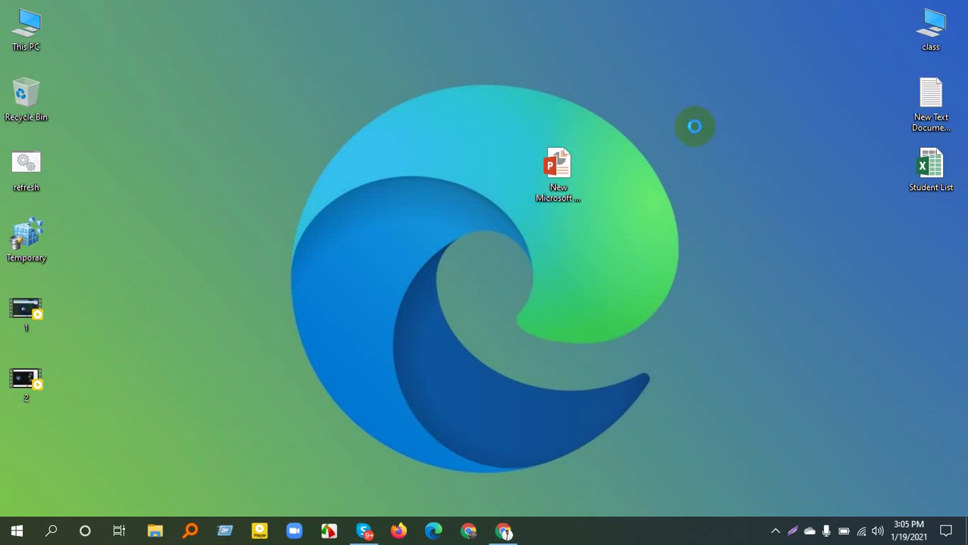
right_click(703, 169)
left_click(745, 155)
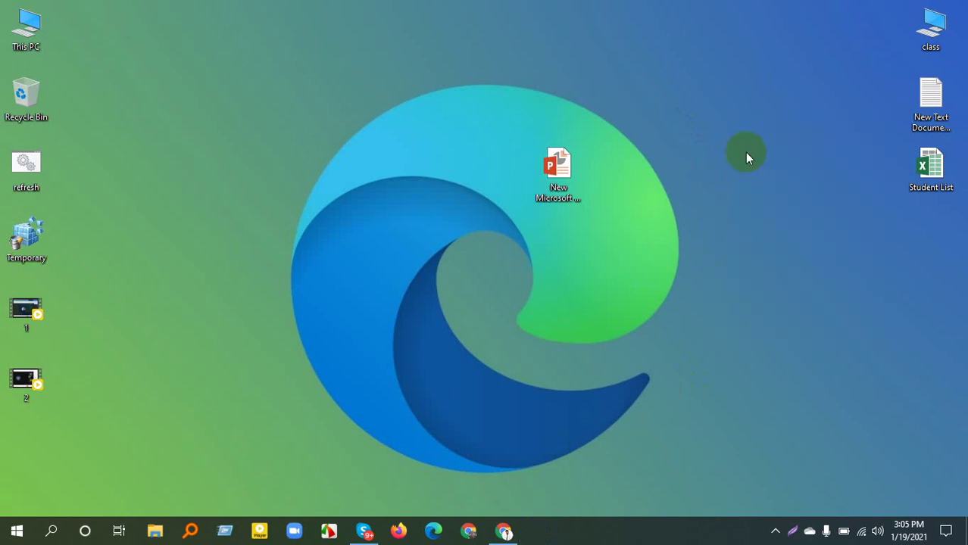
right_click(665, 143)
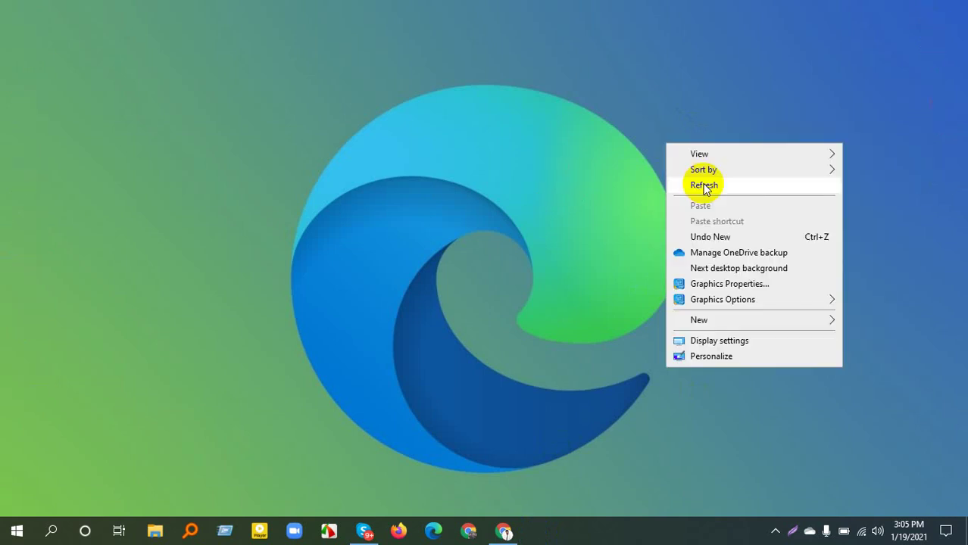
left_click(703, 187)
right_click(689, 159)
left_click(703, 201)
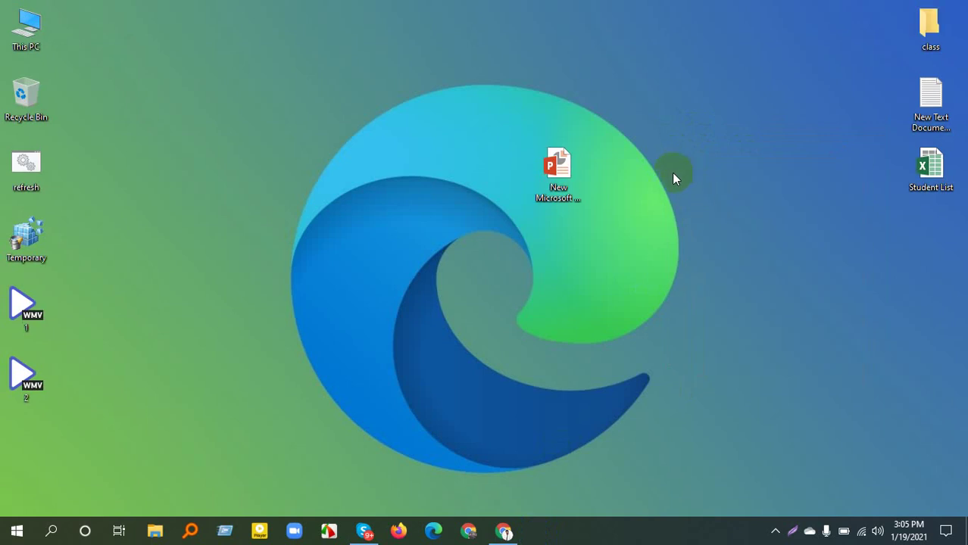
right_click(674, 174)
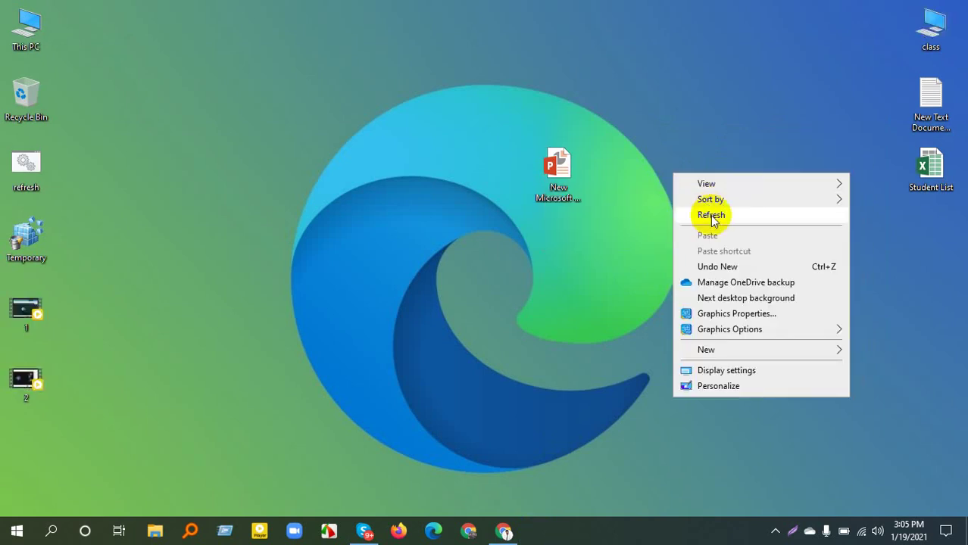
left_click(711, 216)
right_click(693, 185)
left_click(723, 226)
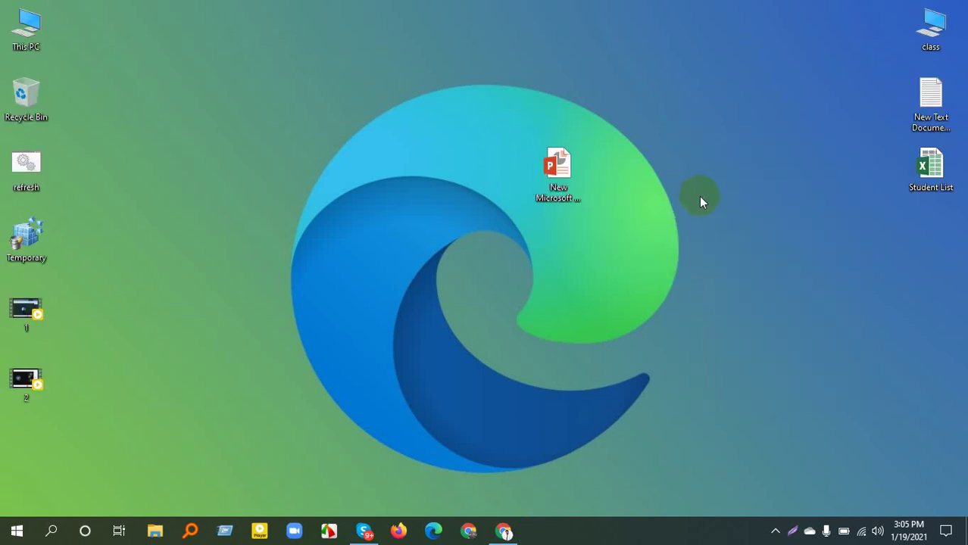
right_click(698, 194)
left_click(715, 235)
right_click(706, 219)
left_click(720, 267)
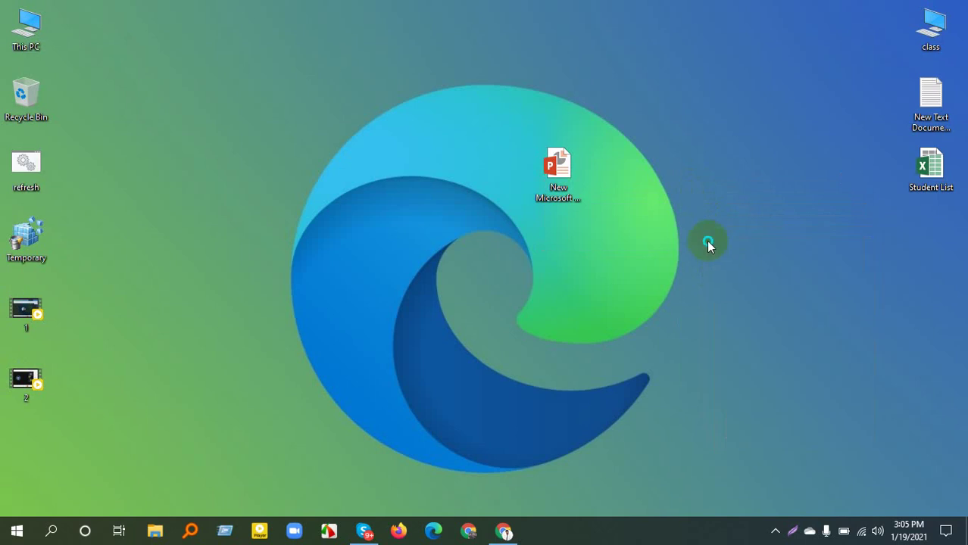
right_click(707, 241)
left_click(725, 284)
Return to the Google Meet call in Chrome and present the entire screen to the participants
left_click(504, 531)
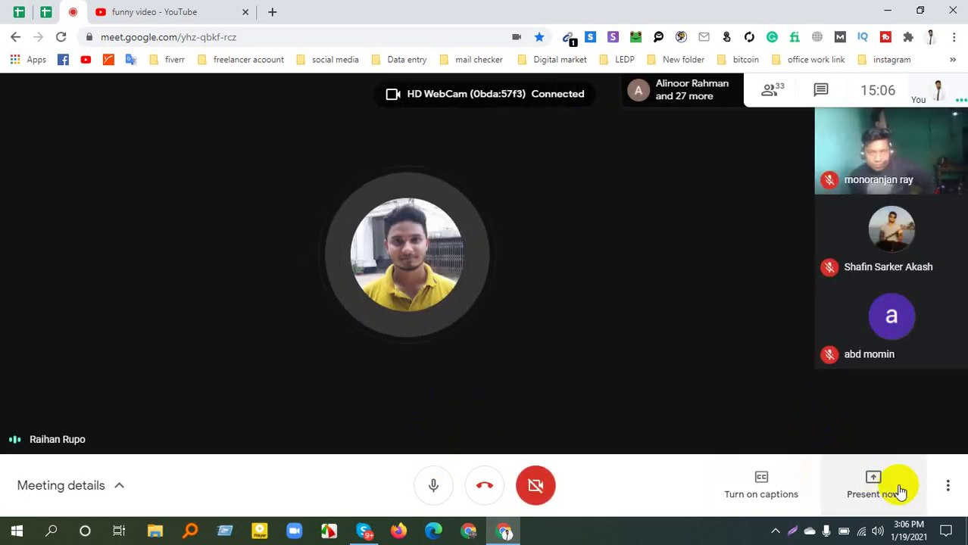
left_click(875, 487)
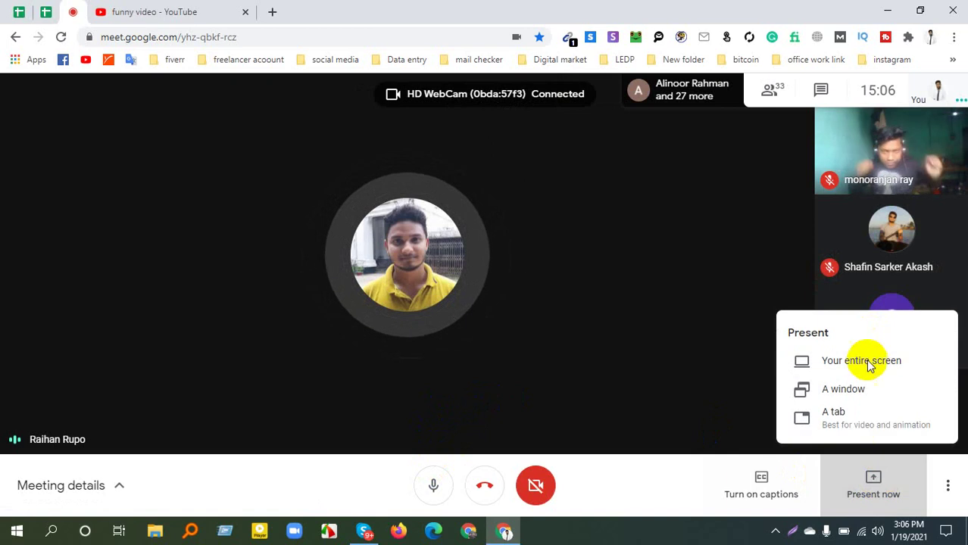
left_click(869, 364)
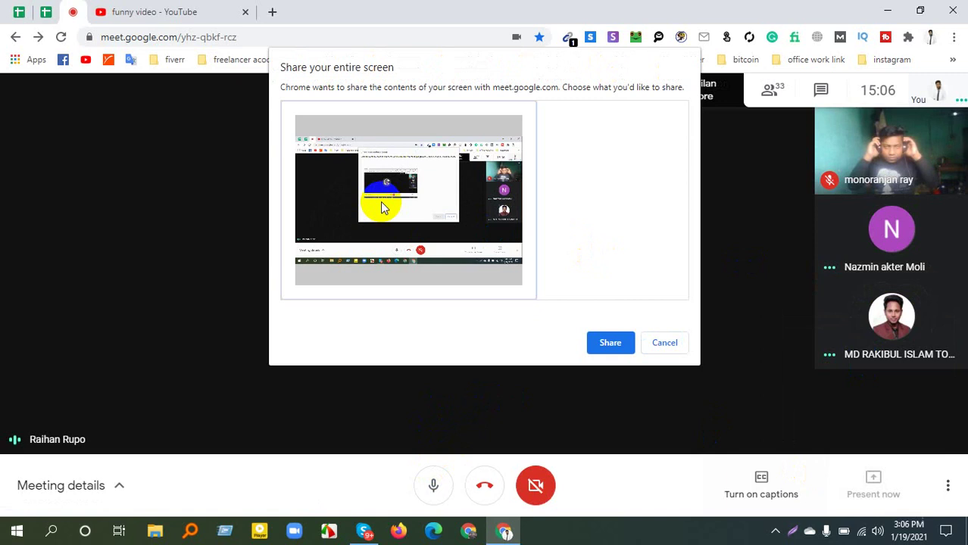
left_click(606, 342)
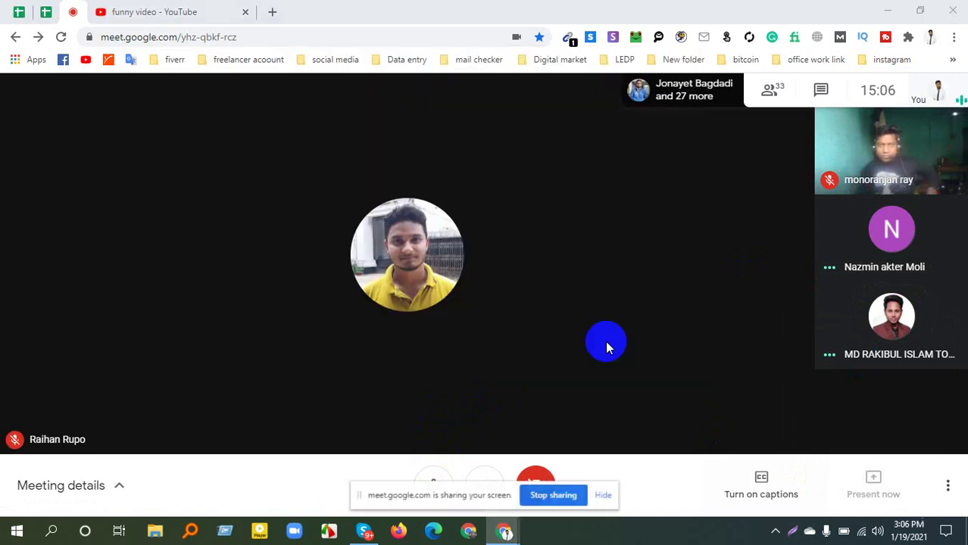
Examine the vidIQ overall score, volume and competition for the "funny video" search on YouTube
left_click(209, 9)
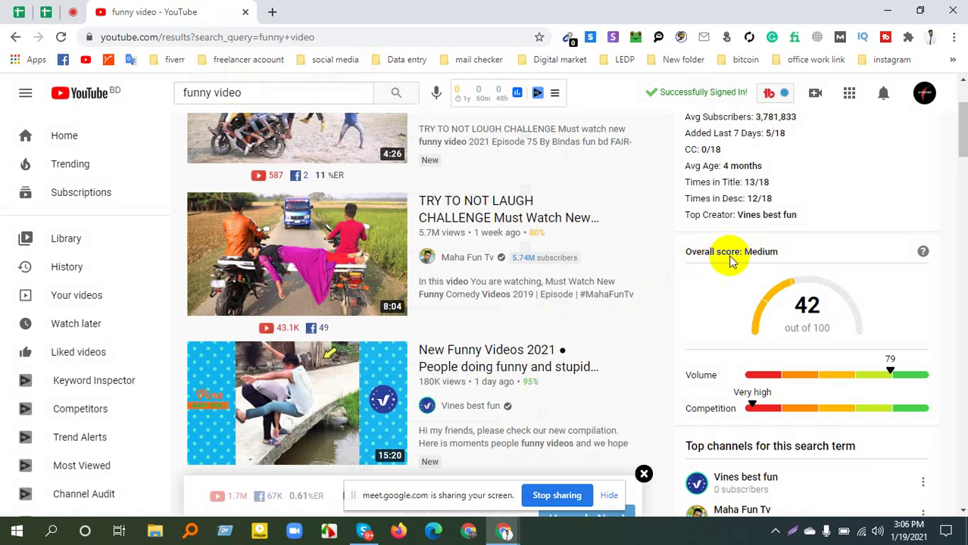
scroll(712, 261, "down", 3)
scroll(768, 281, "up", 3)
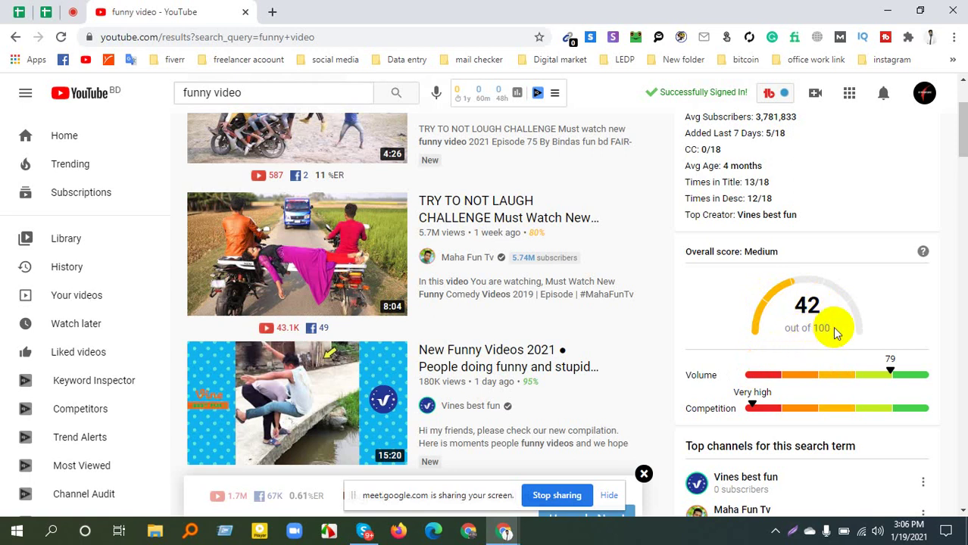
left_click(783, 331)
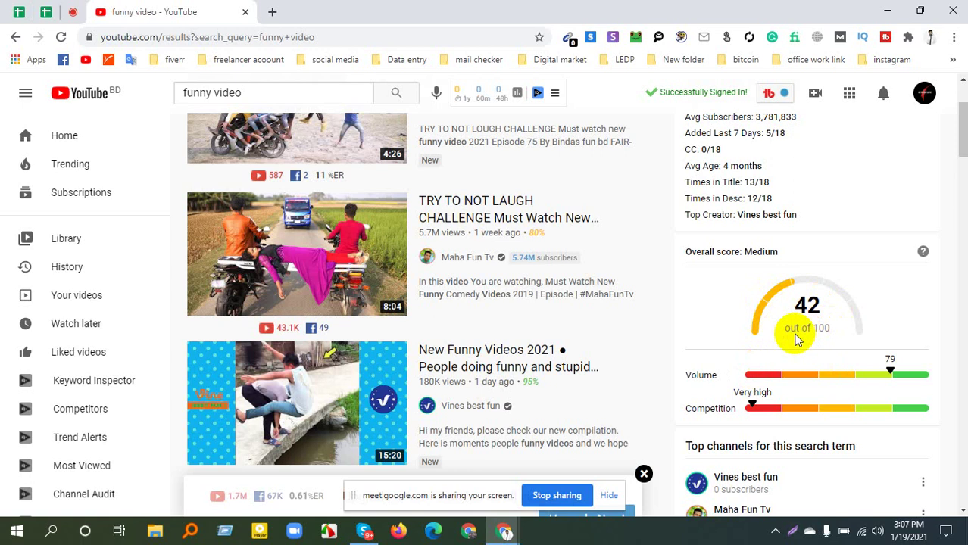
left_click_drag(785, 333, 879, 336)
left_click(798, 333)
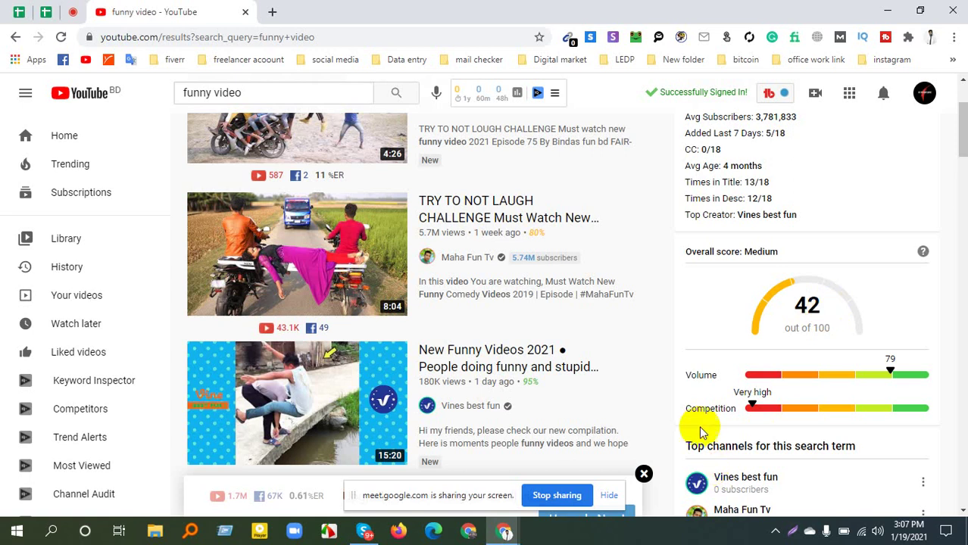
left_click(698, 375)
mouse_move(698, 375)
left_mouse_down()
mouse_move(890, 363)
mouse_move(893, 379)
mouse_move(925, 361)
left_mouse_up()
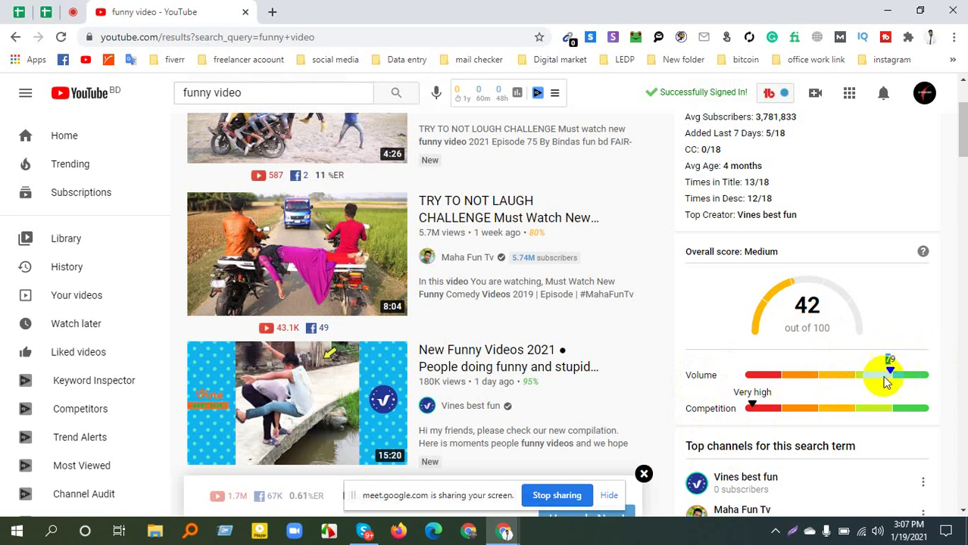
left_click_drag(688, 408, 723, 397)
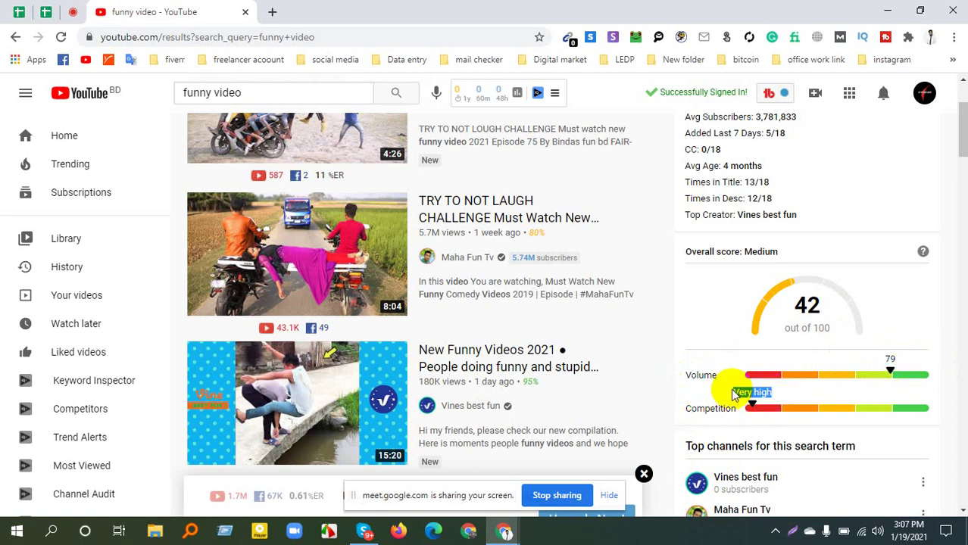
left_click(726, 395)
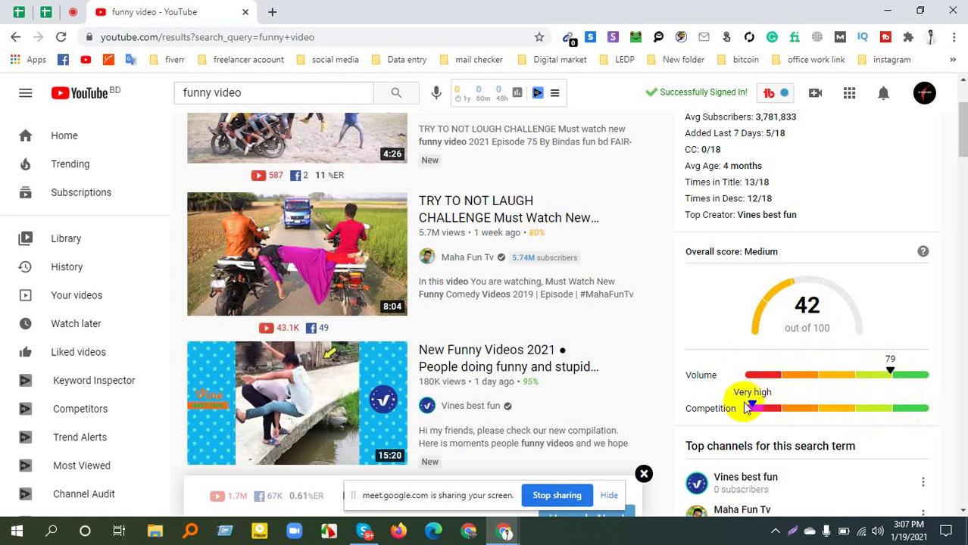
Replace the YouTube search term with "social media marketing", run the search, and review its vidIQ overall score, volume and competition
left_click(248, 91)
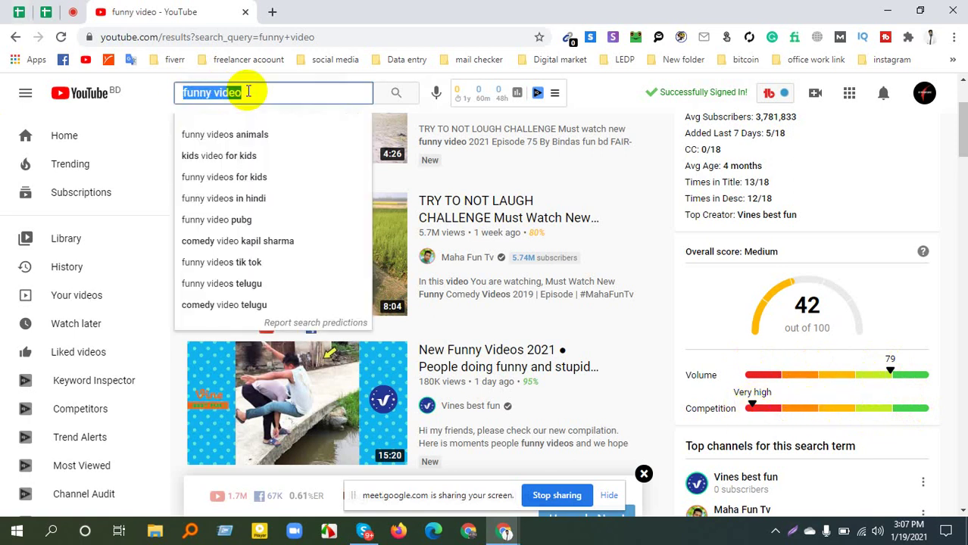
left_click(247, 91)
type("cop")
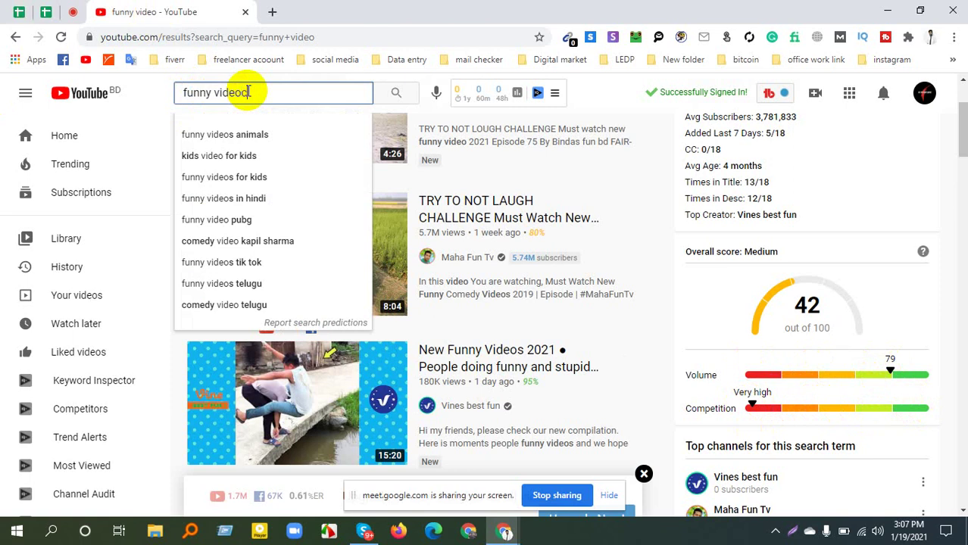
key("BackSpace")
key("BackSpace")
key("BackSpace")
key("BackSpace")
key("BackSpace")
key("BackSpace")
key("BackSpace")
key("BackSpace")
key("BackSpace")
key("BackSpace")
key("BackSpace")
key("BackSpace")
key("BackSpace")
key("BackSpace")
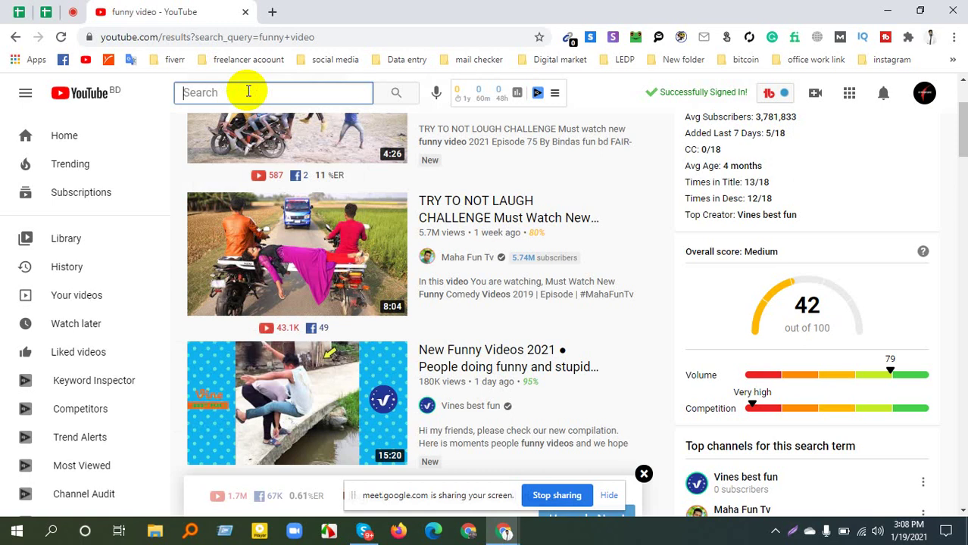
type("so")
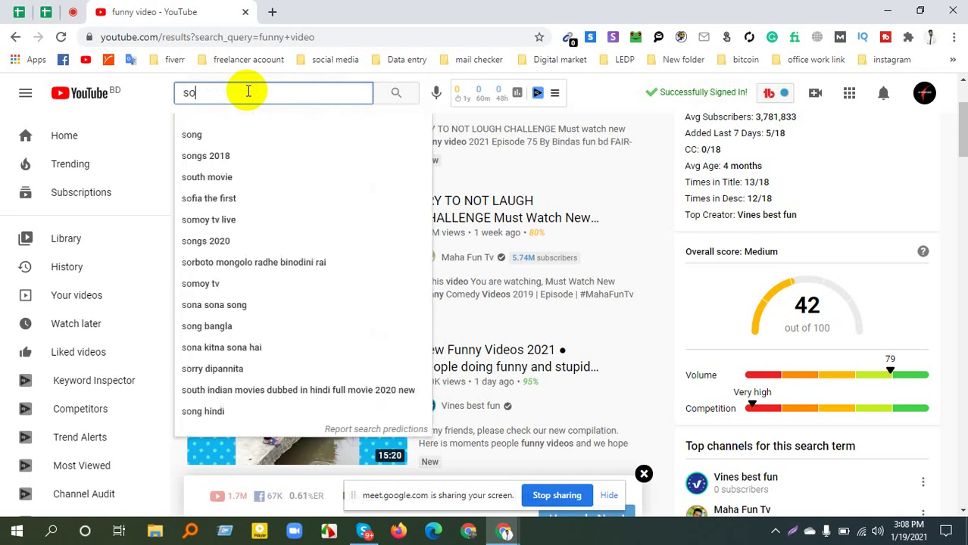
type("cial")
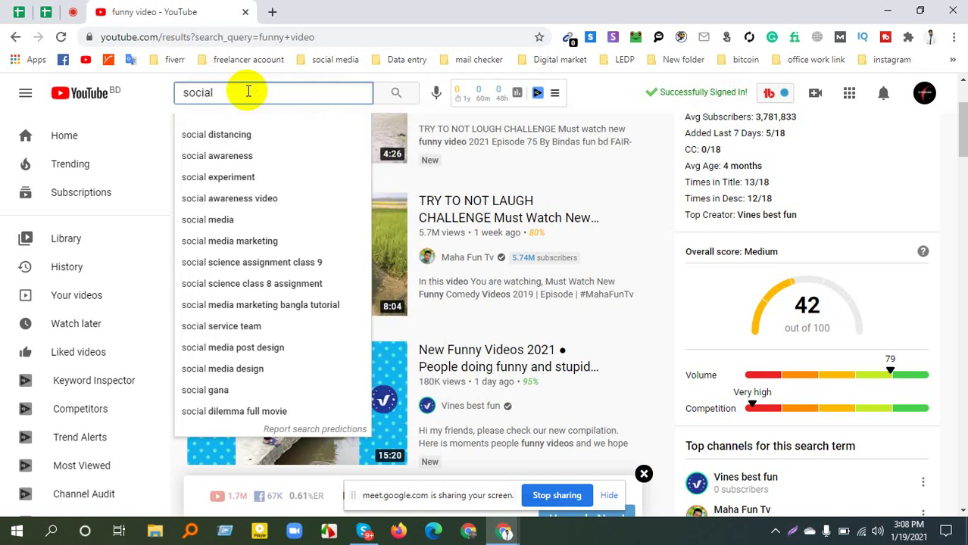
type(" me")
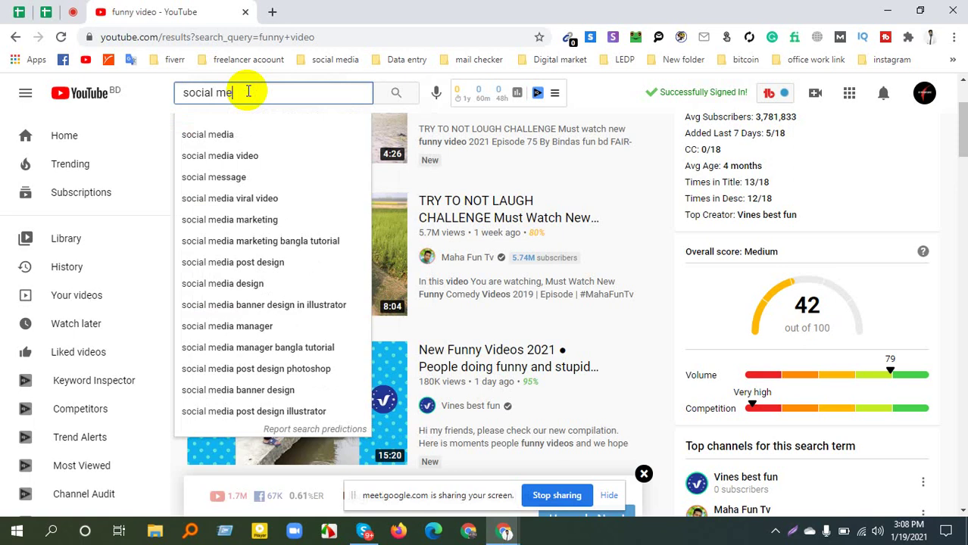
type("id")
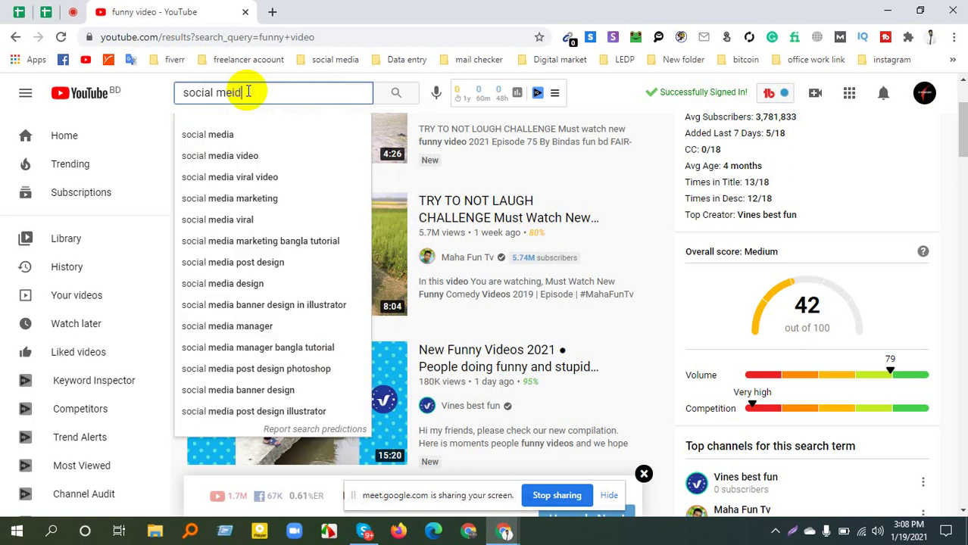
key("Down")
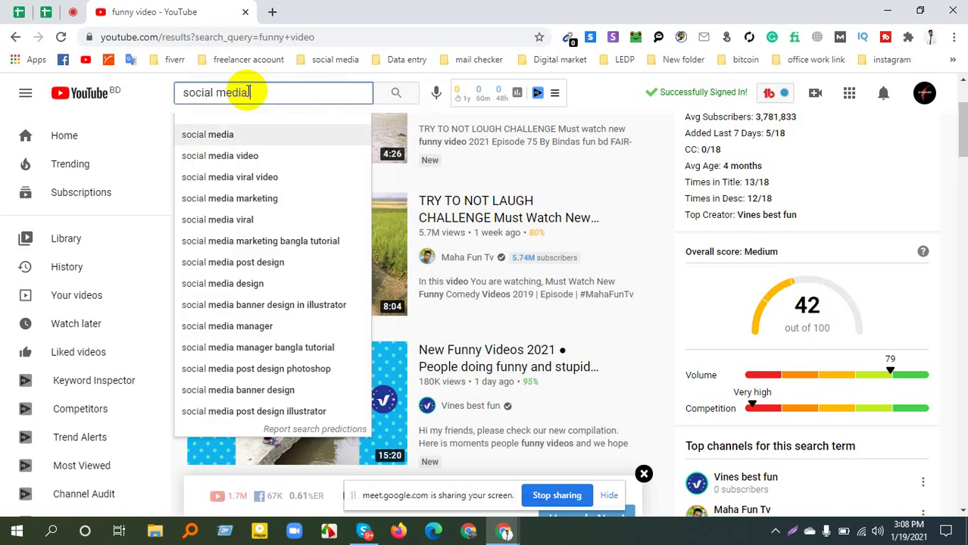
key("Down")
key("Down")
key("Down")
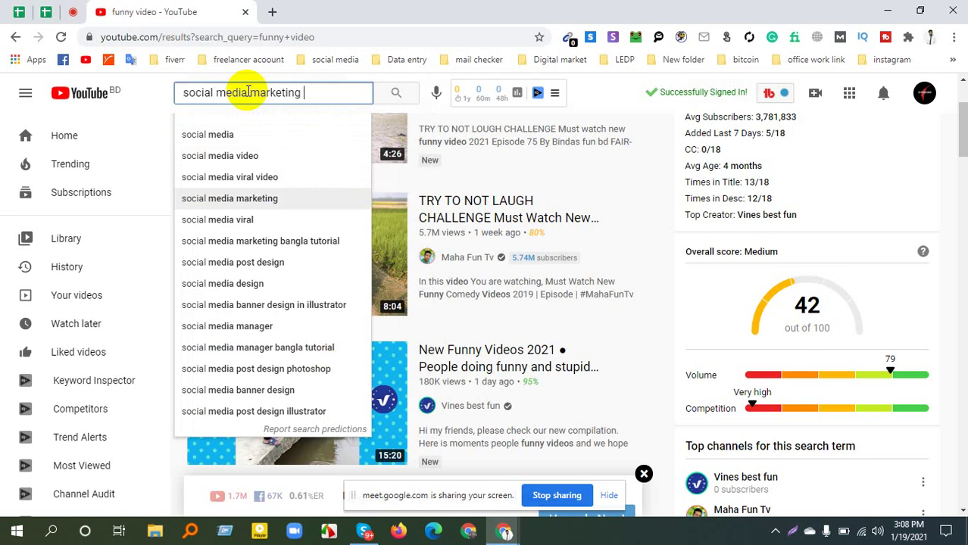
key("Return")
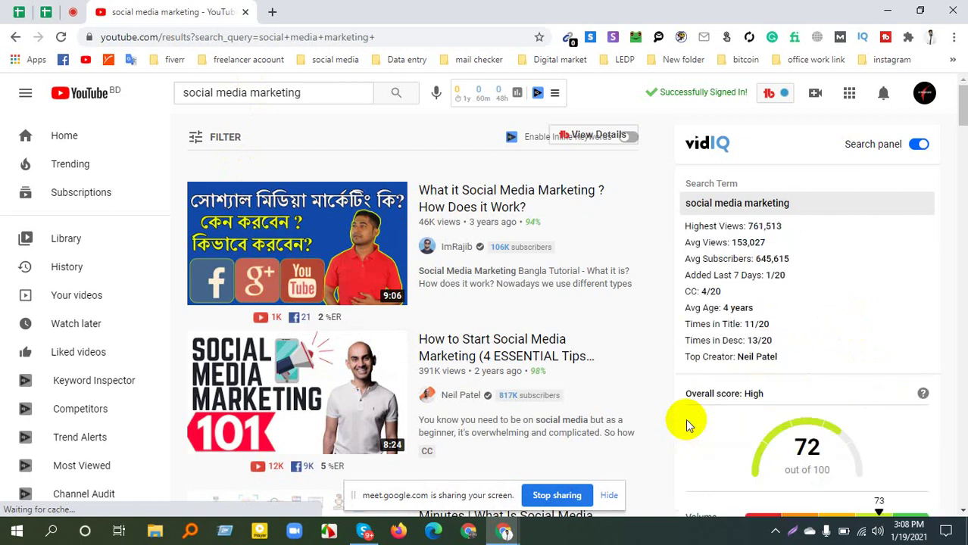
scroll(713, 415, "down", 3)
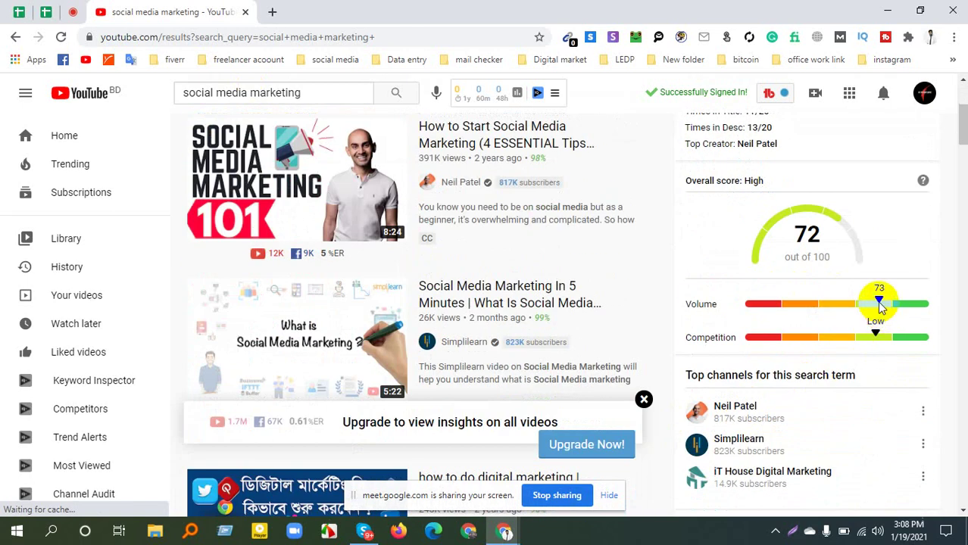
left_click(689, 341)
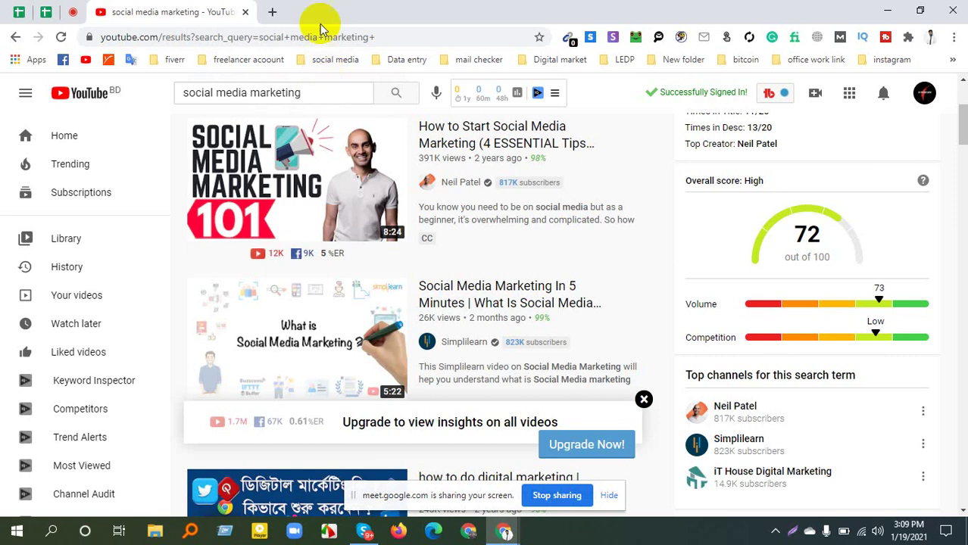
Search YouTube for "social media marketing tutorial" and review the vidIQ overall score, volume and competition for that term
left_click(315, 93)
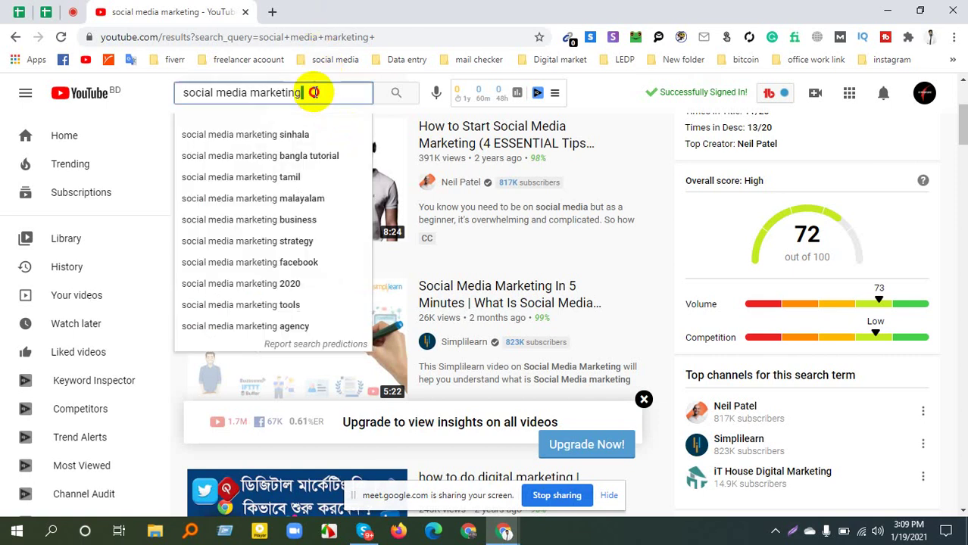
key("ctrl+a")
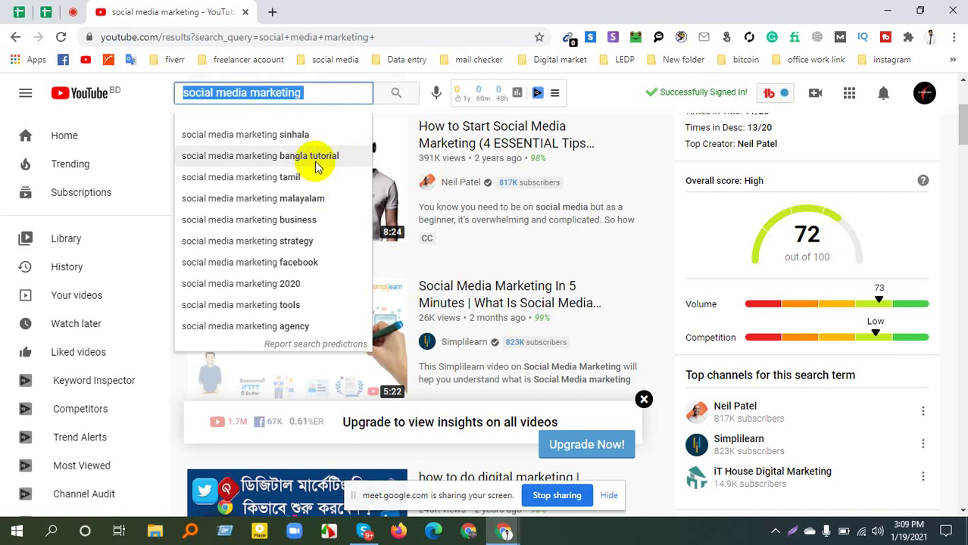
left_click(333, 95)
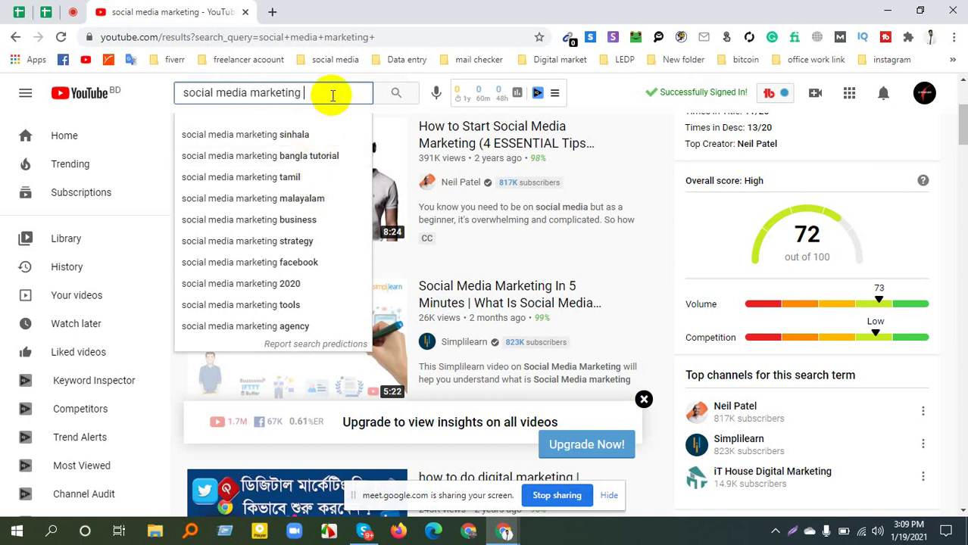
type("tu")
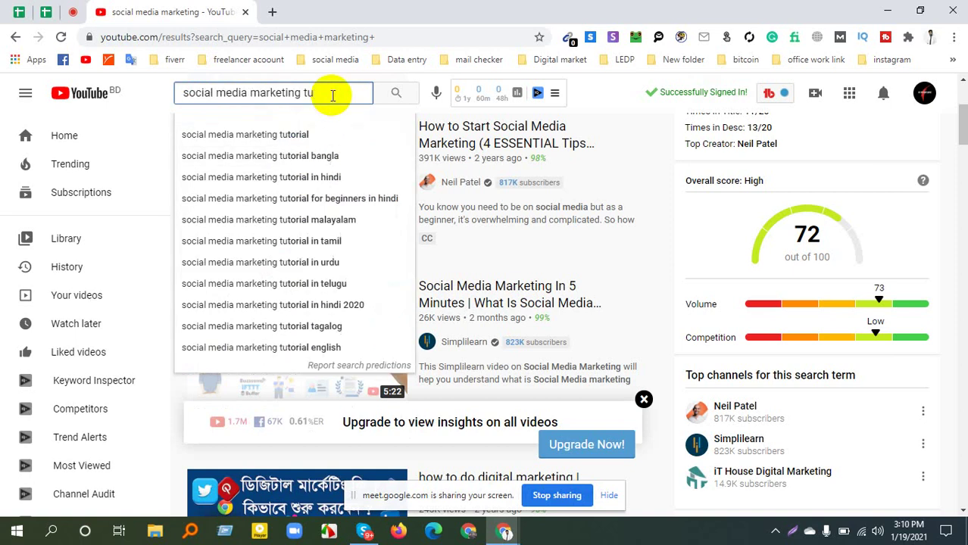
left_click(300, 137)
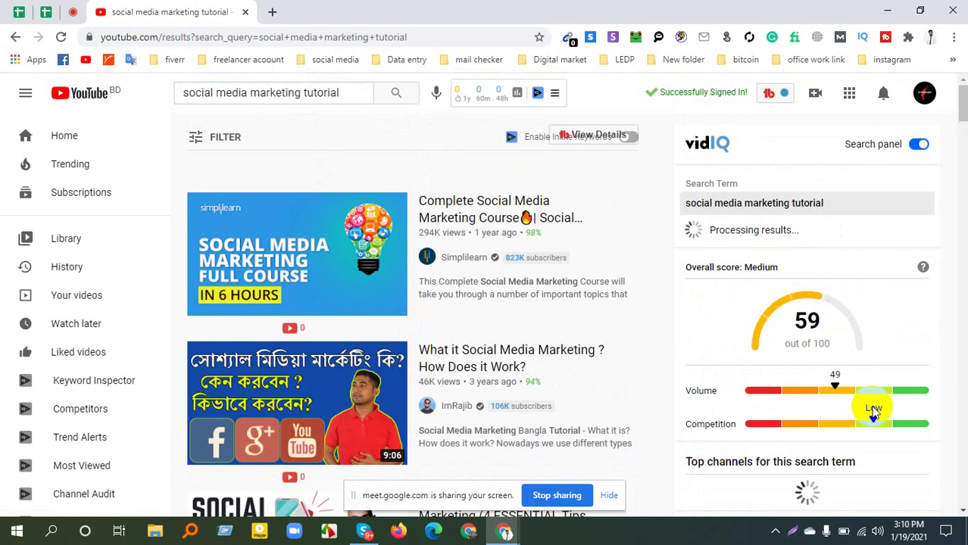
double_click(792, 344)
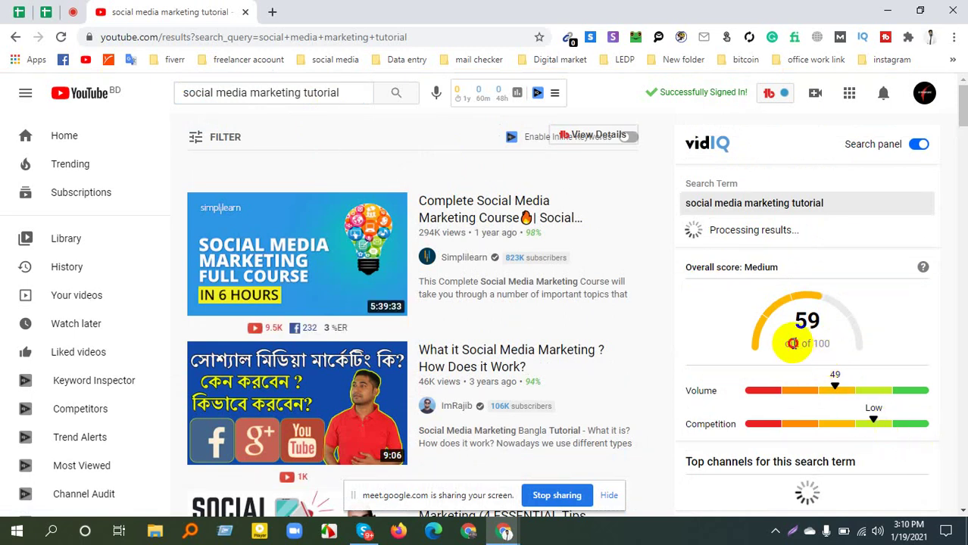
left_click_drag(820, 342, 838, 338)
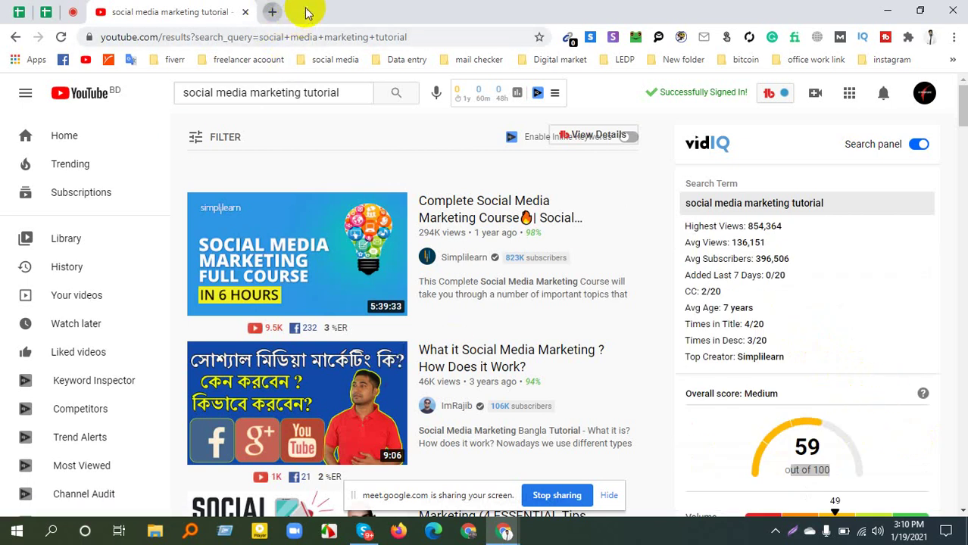
Open a new browser tab and search Google for "keyword tool"
key("ctrl+t")
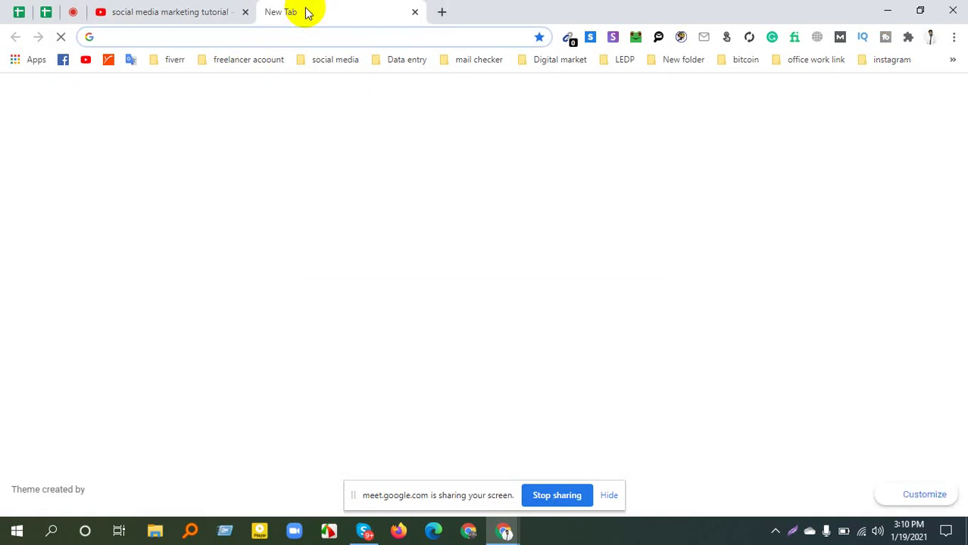
type("keywo")
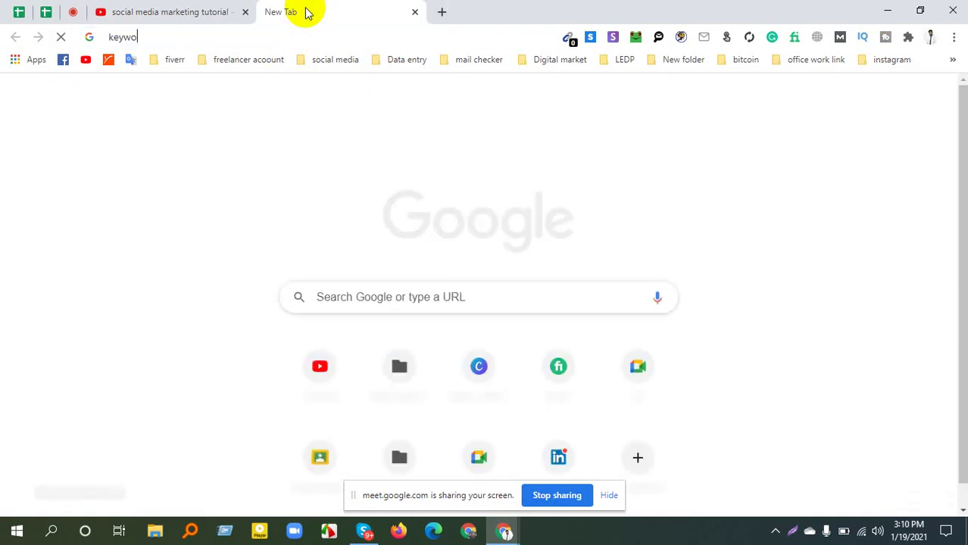
type("rd")
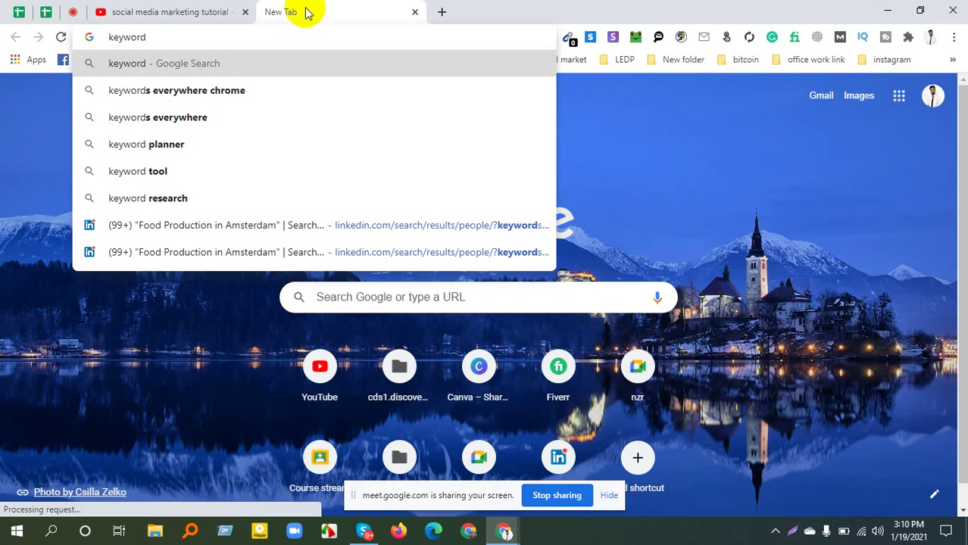
key("Down")
key("Down")
key("Down")
key("Down")
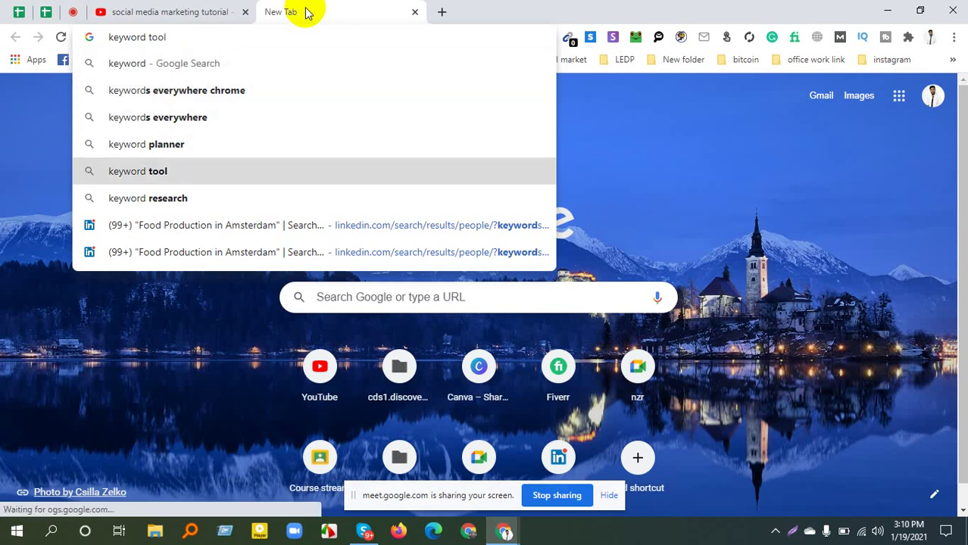
key("Return")
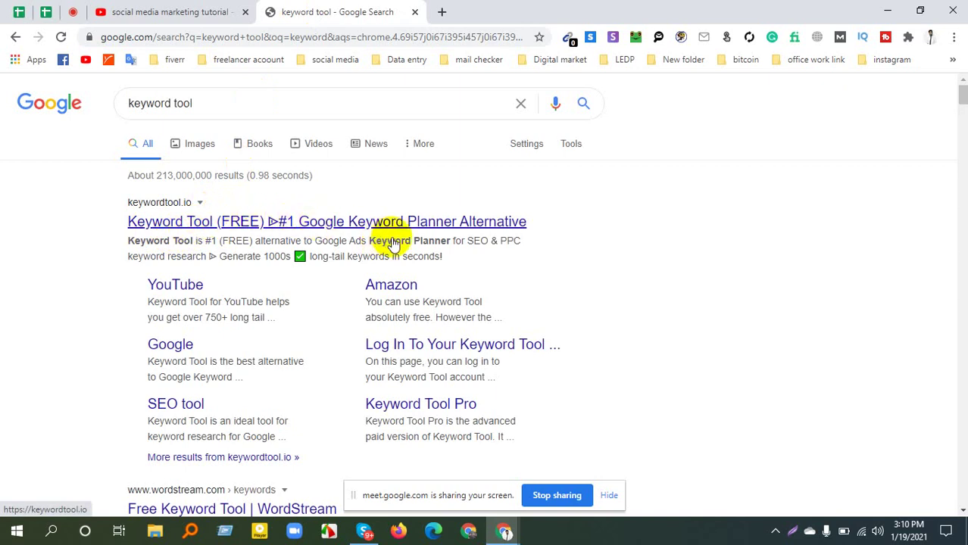
Open the keywordtool.io search result in a separate tab and switch to it
right_click(436, 222)
left_click(389, 233)
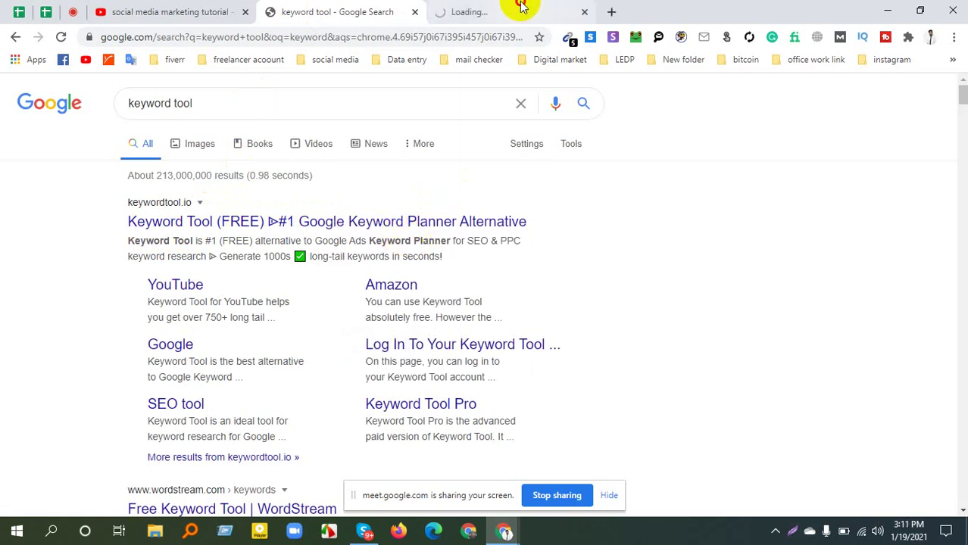
left_click(520, 11)
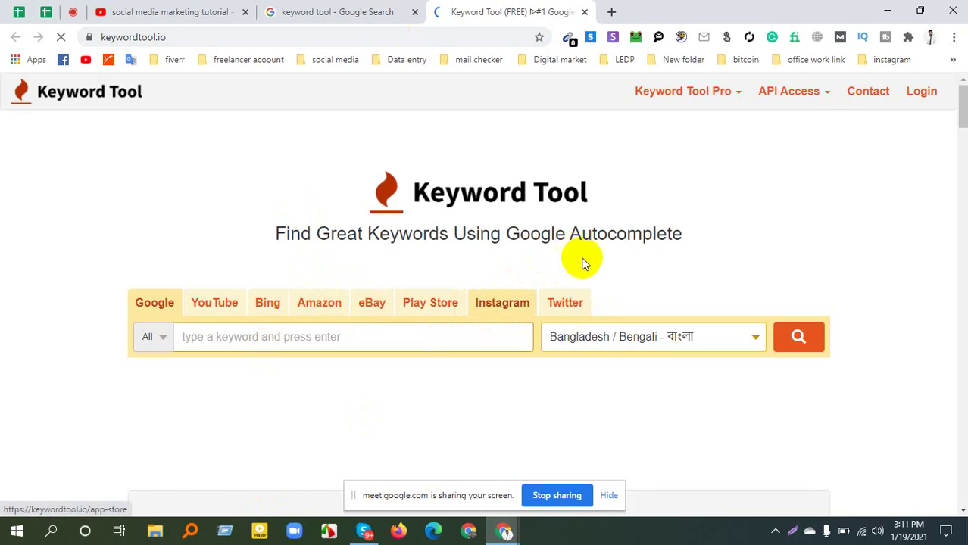
Set the country and language of the Google keyword search to Bangladesh / English
scroll(607, 303, "down", 1)
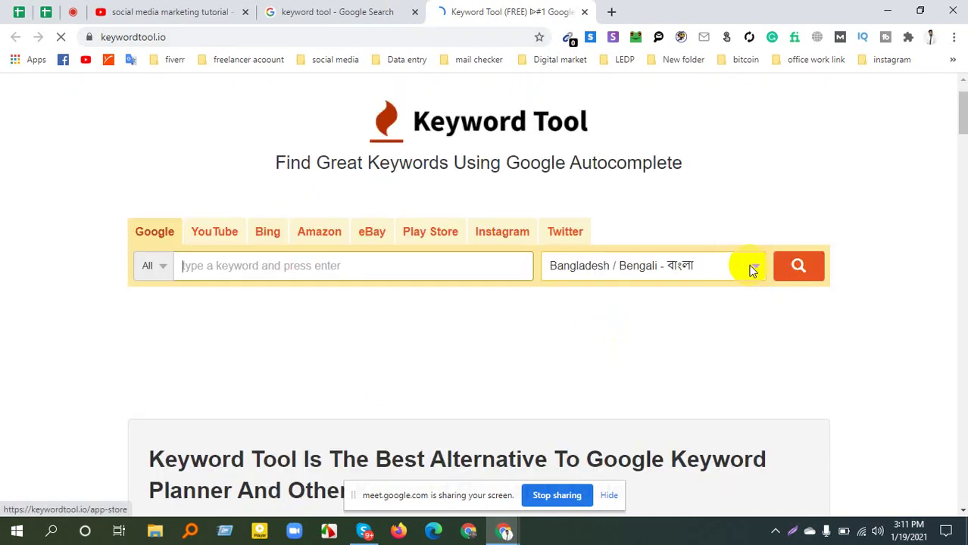
scroll(750, 267, "down", 1)
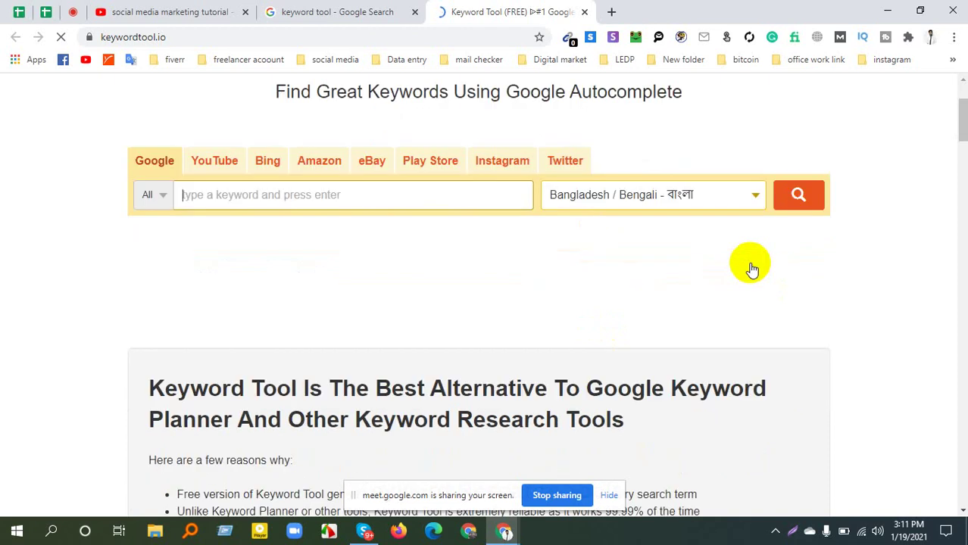
left_click(755, 198)
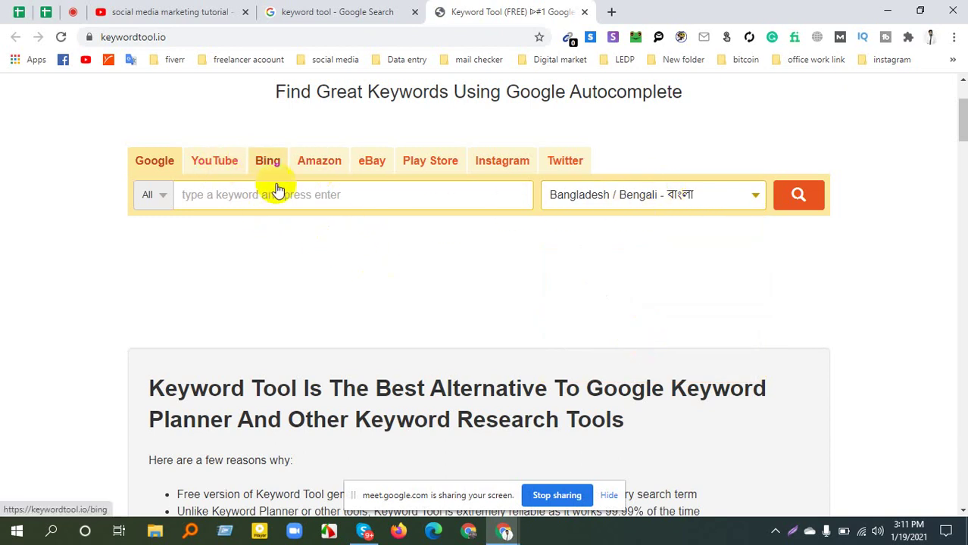
left_click(646, 197)
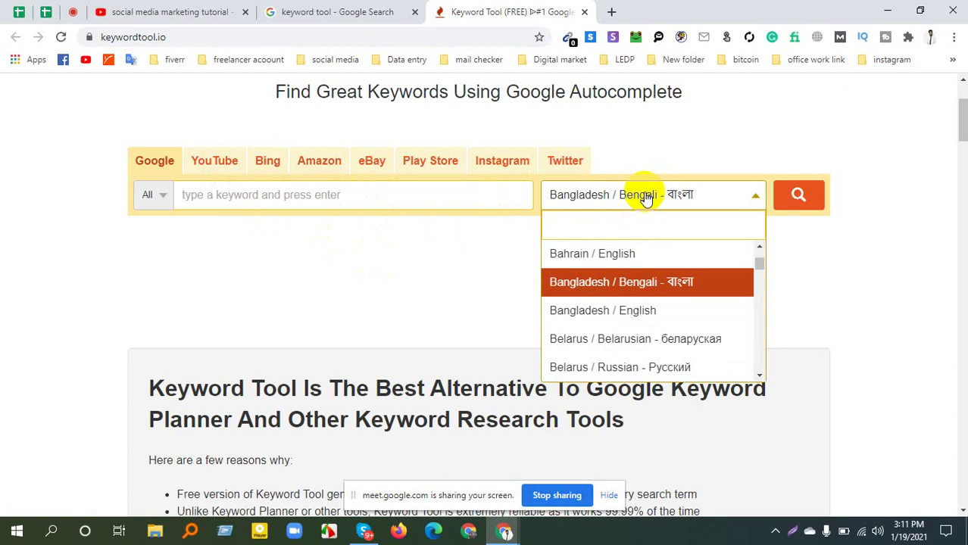
left_click(623, 312)
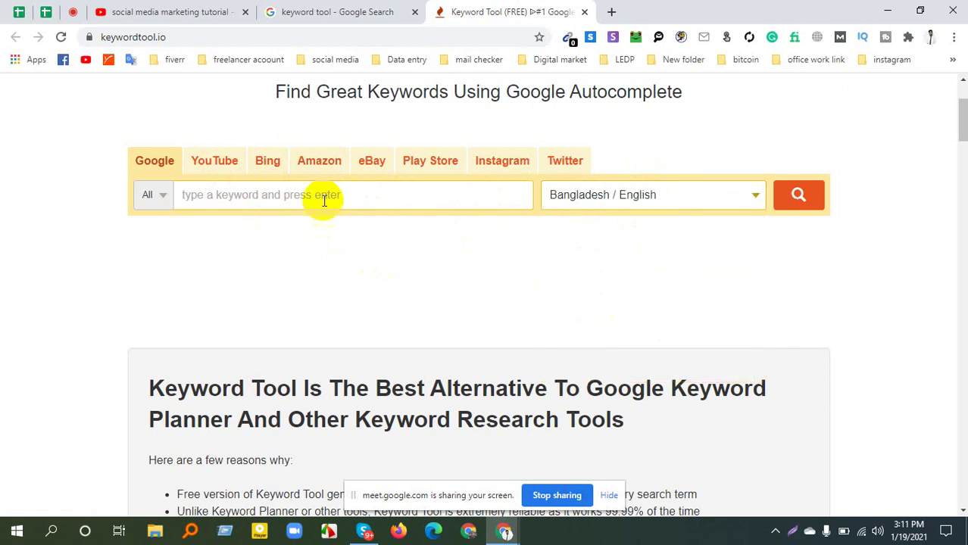
Switch Keyword Tool to YouTube keywords and run a search for "social media marketing"
left_click(207, 169)
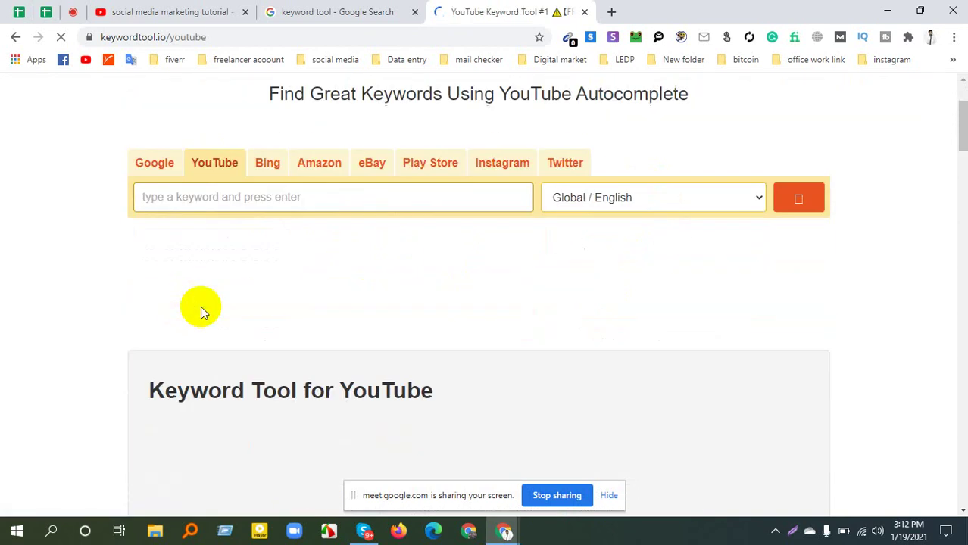
left_click(316, 199)
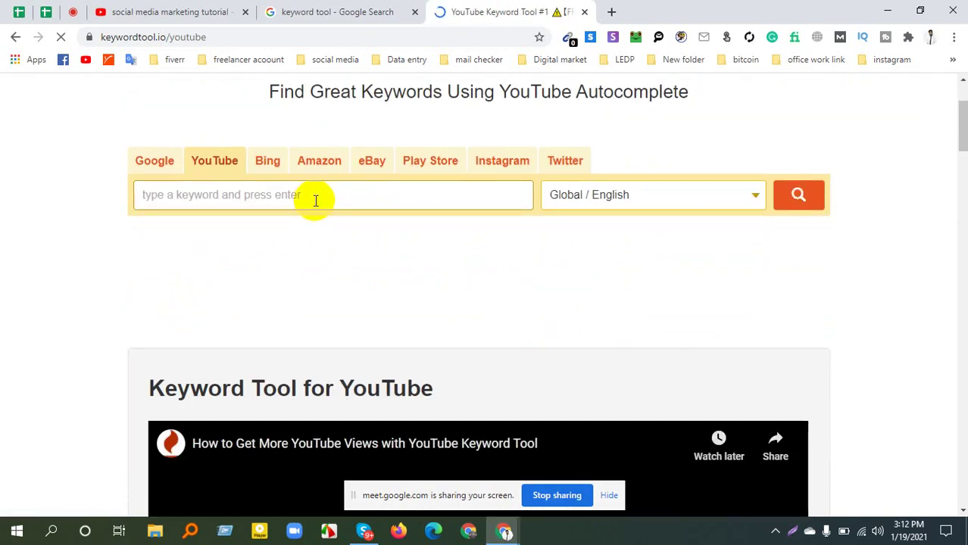
type("social ")
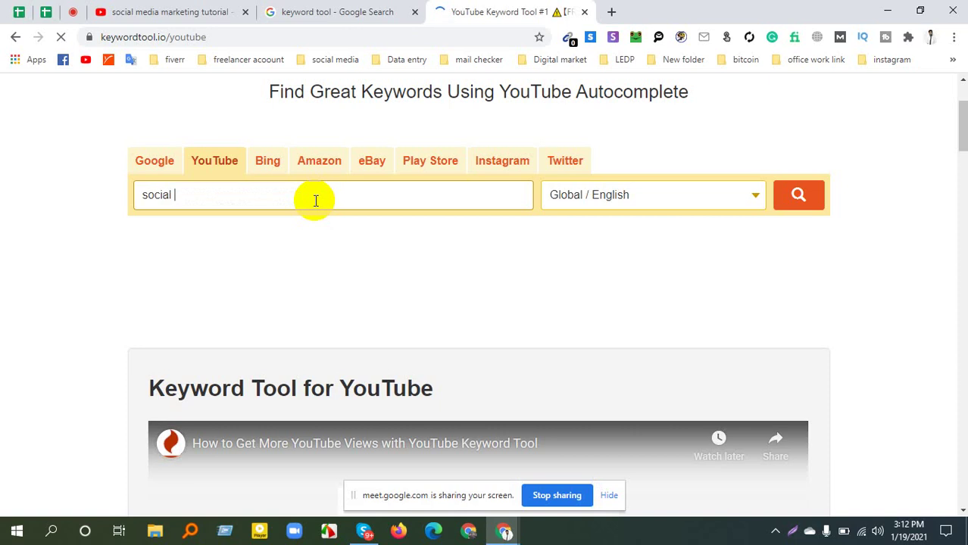
type("media ma")
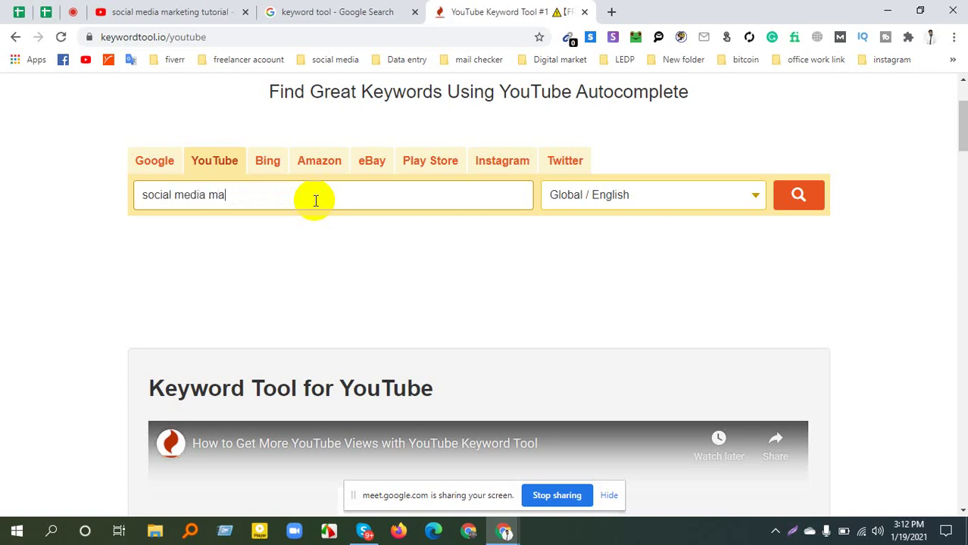
type("rketing")
left_click(812, 196)
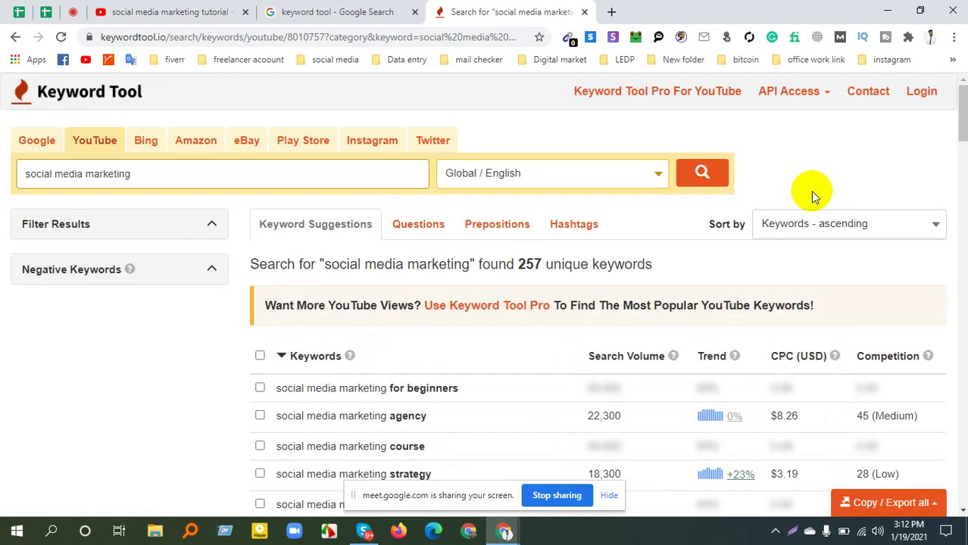
Examine the YouTube keyword suggestions along with their search volume, trend, CPC and competition columns
scroll(637, 264, "down", 2)
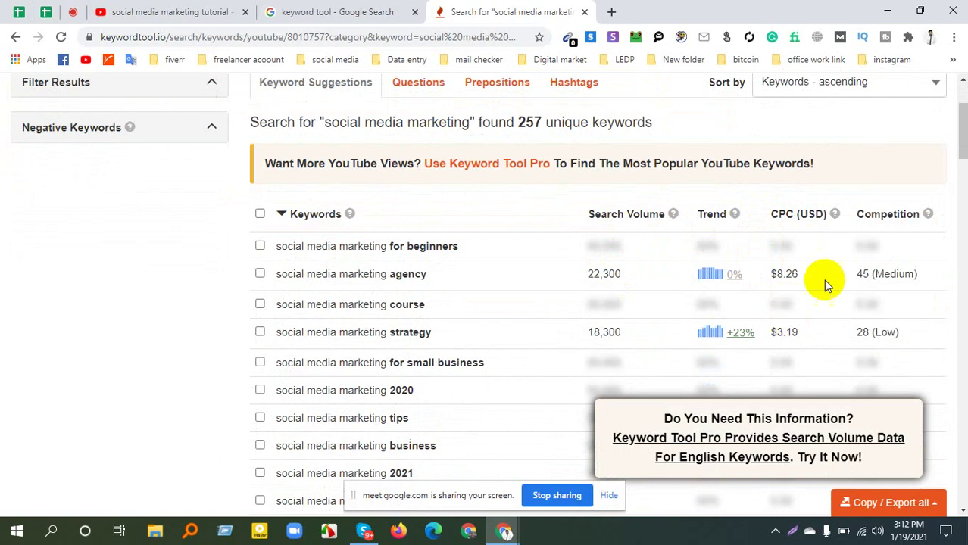
scroll(789, 333, "down", 2)
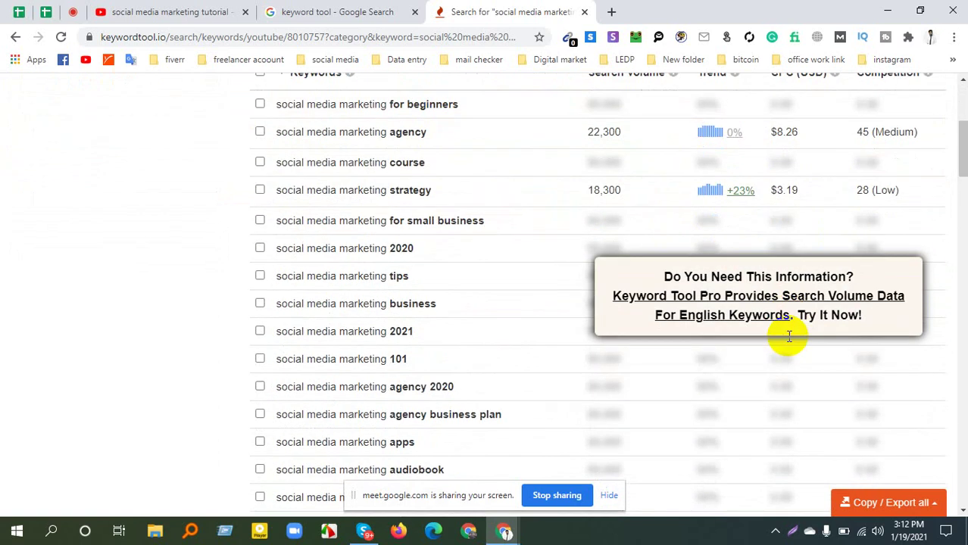
scroll(750, 334, "down", 3)
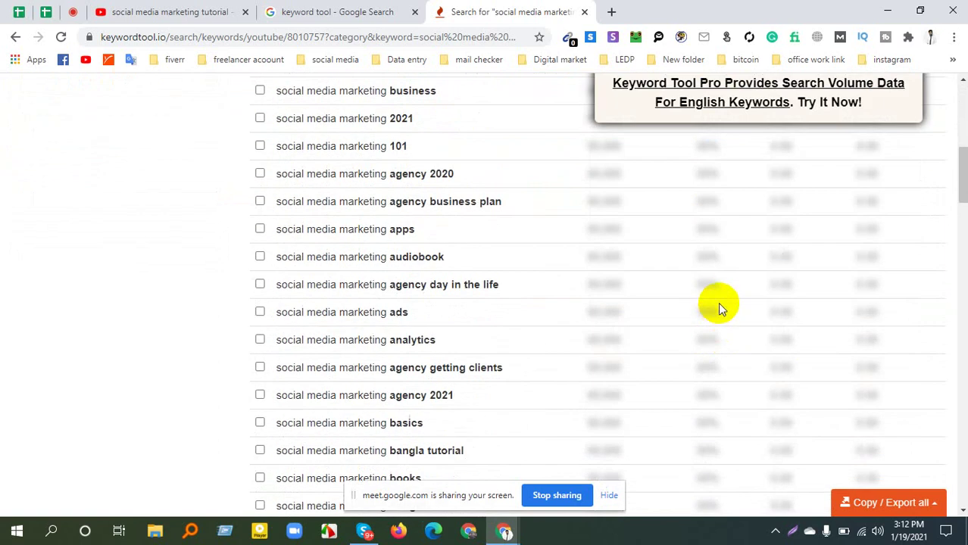
scroll(722, 298, "up", 2)
scroll(723, 304, "down", 6)
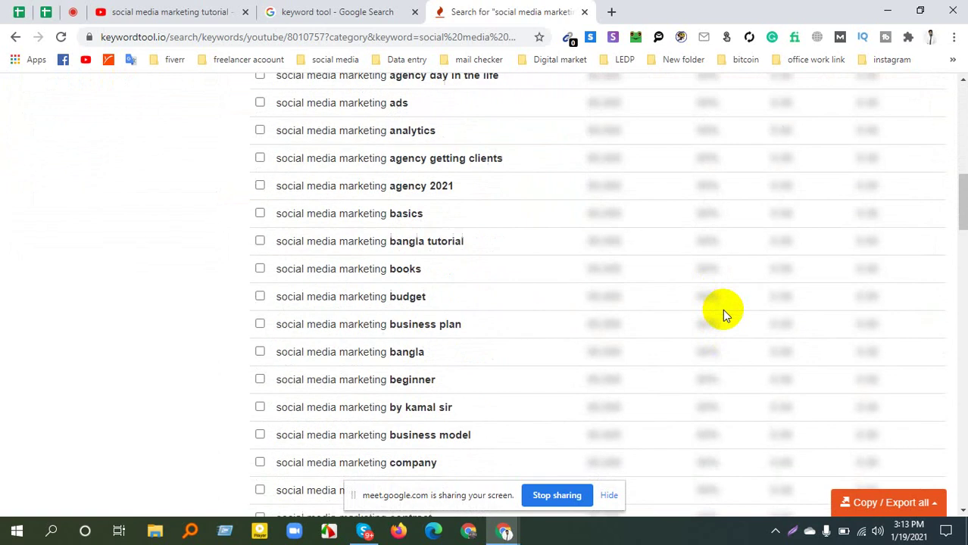
scroll(701, 291, "down", 3)
scroll(700, 291, "up", 11)
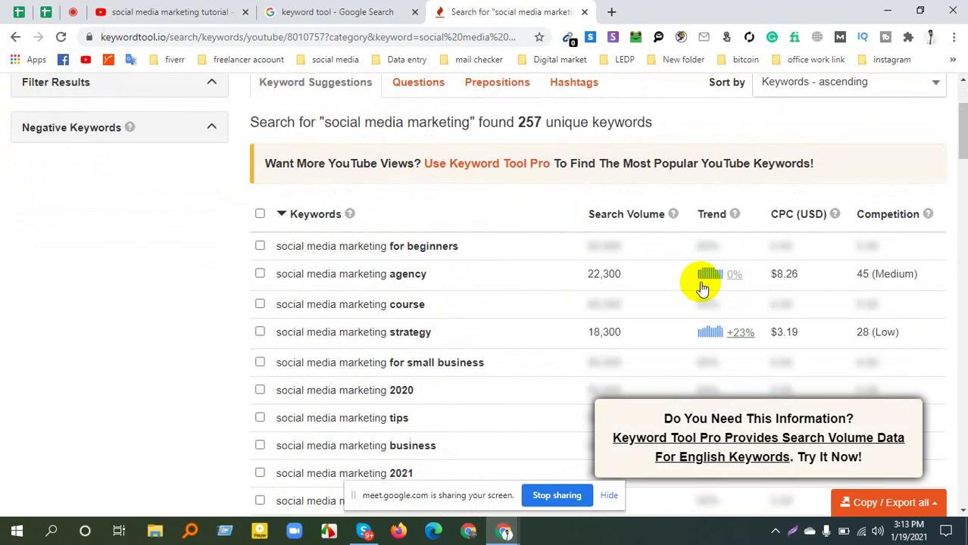
scroll(701, 282, "down", 4)
scroll(730, 345, "down", 3)
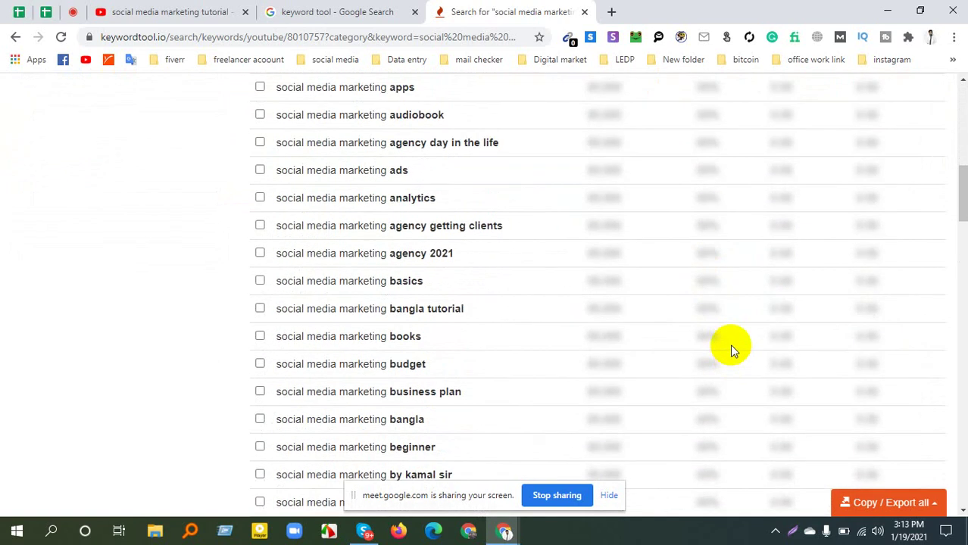
scroll(731, 349, "up", 7)
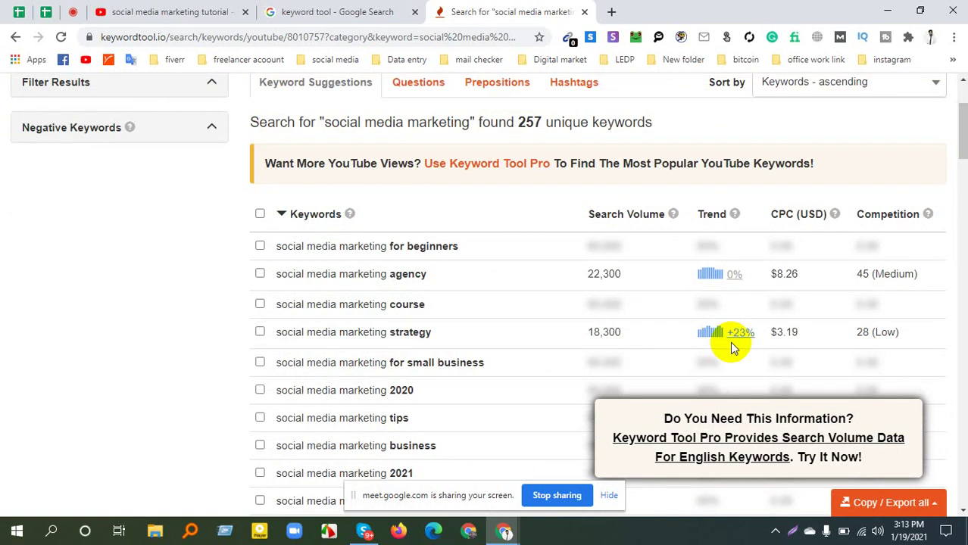
scroll(389, 108, "down", 1)
scroll(488, 144, "up", 1)
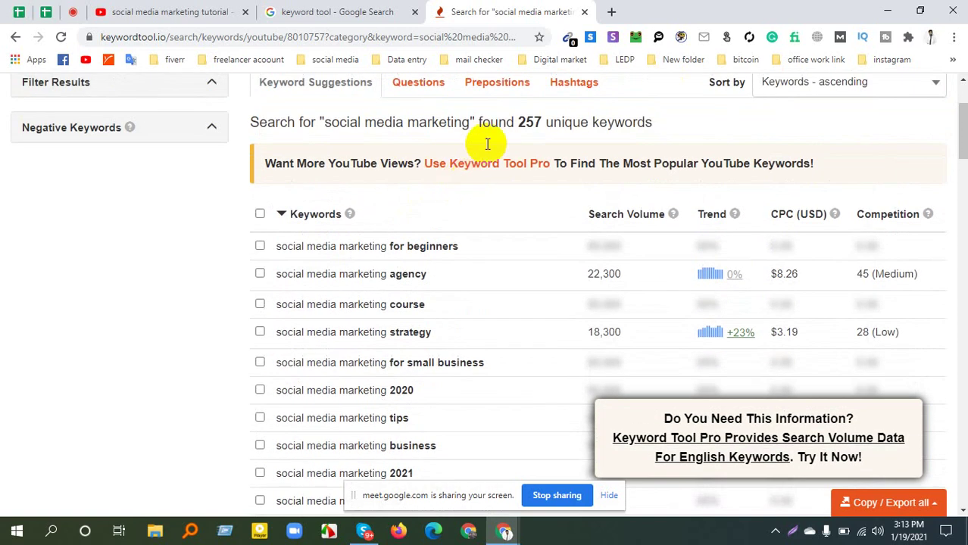
Point out the number of unique keywords found and the "social media marketing agency" suggestion
left_click_drag(533, 123, 656, 132)
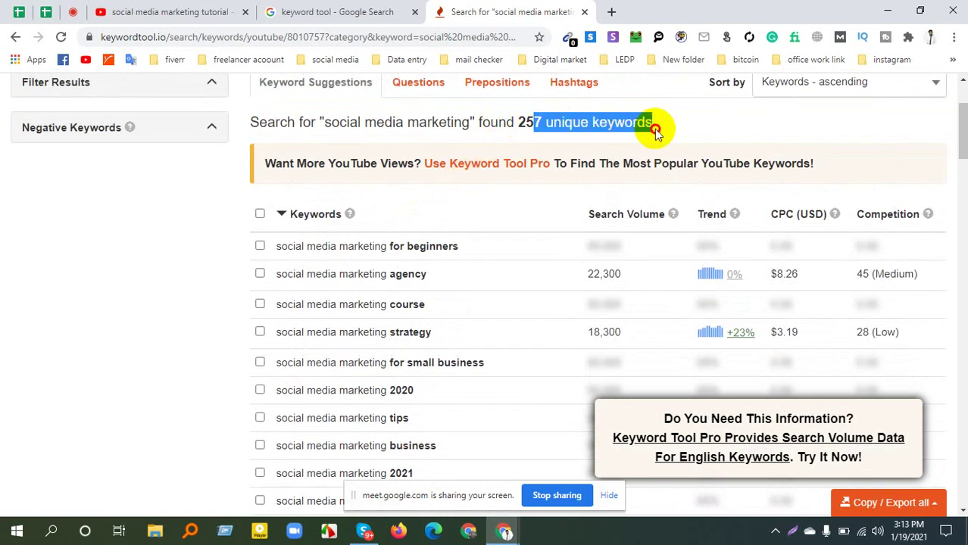
double_click(551, 133)
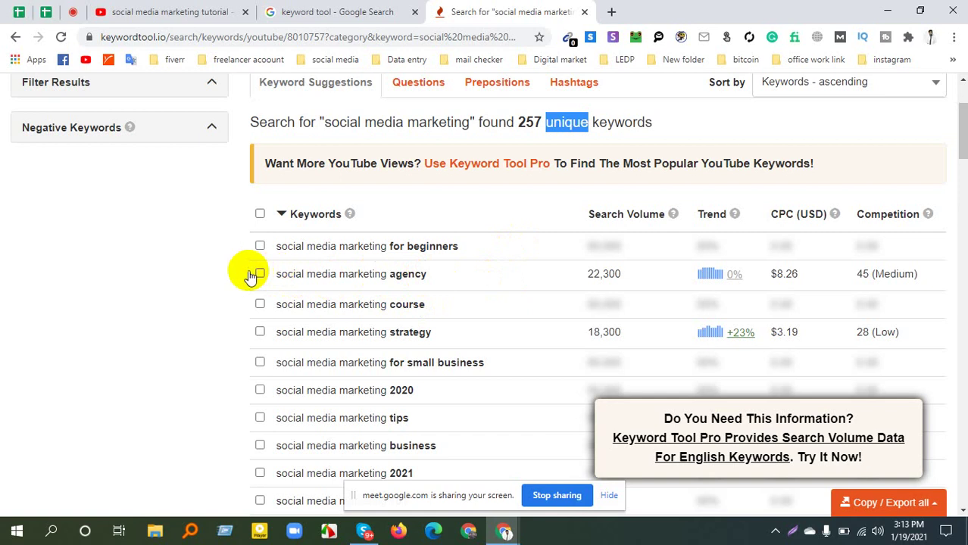
left_click(345, 264)
left_click(292, 274)
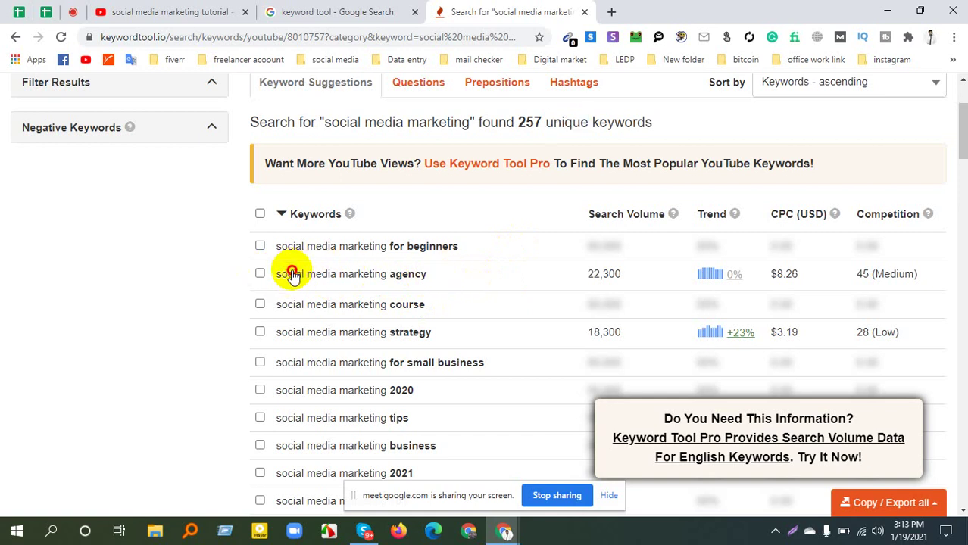
Copy the "social media marketing agency" suggestion, search YouTube for it, and highlight its vidIQ overall score
triple_click(260, 275)
key("ctrl+c")
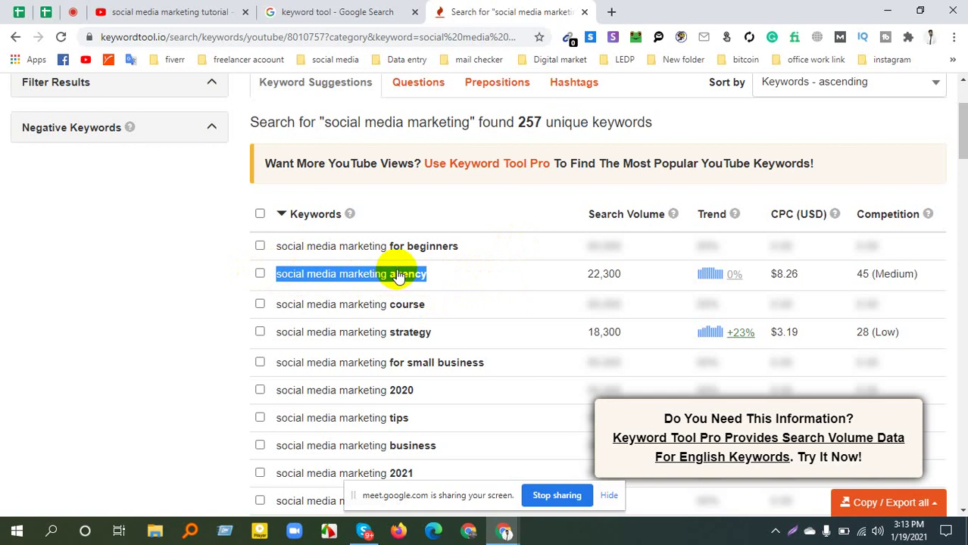
left_click(160, 11)
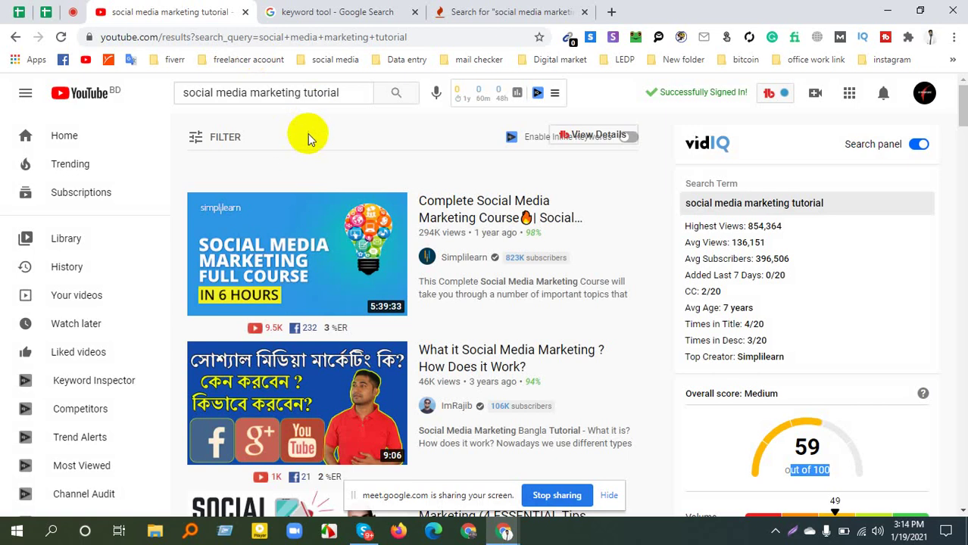
left_click(347, 97)
triple_click(349, 96)
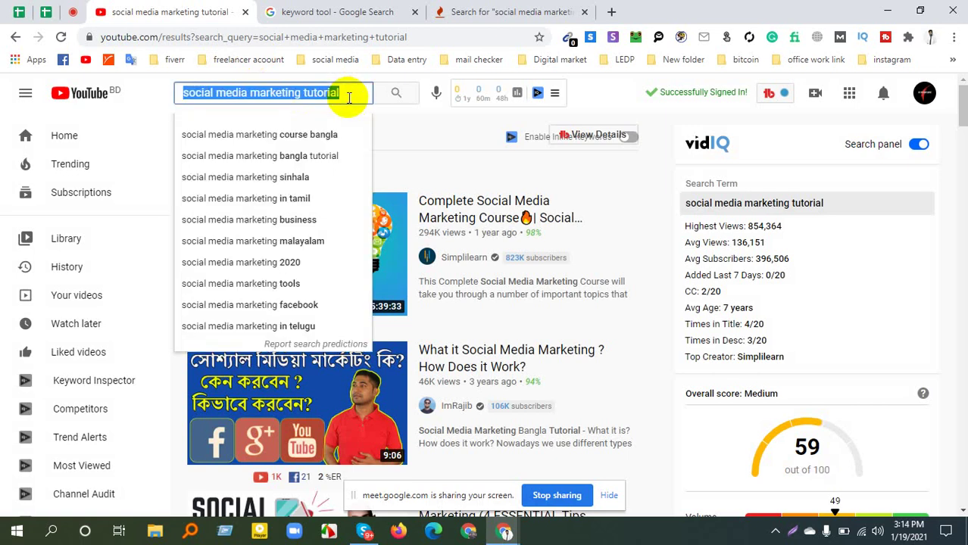
key("ctrl+v")
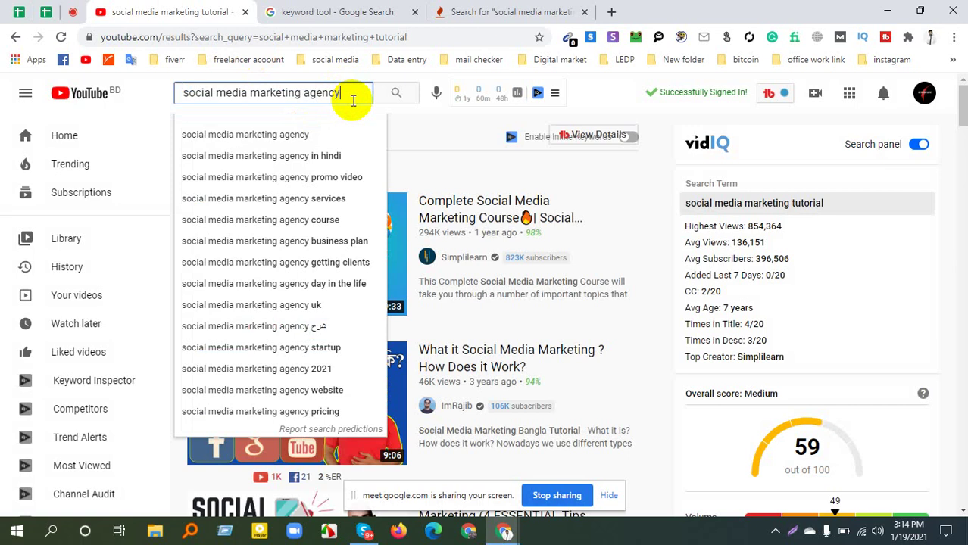
key("Return")
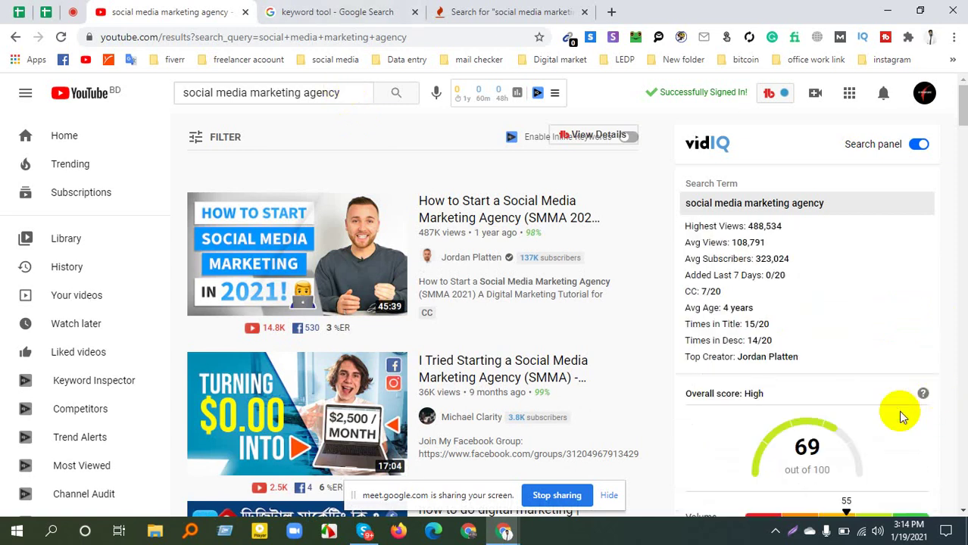
scroll(901, 409, "down", 3)
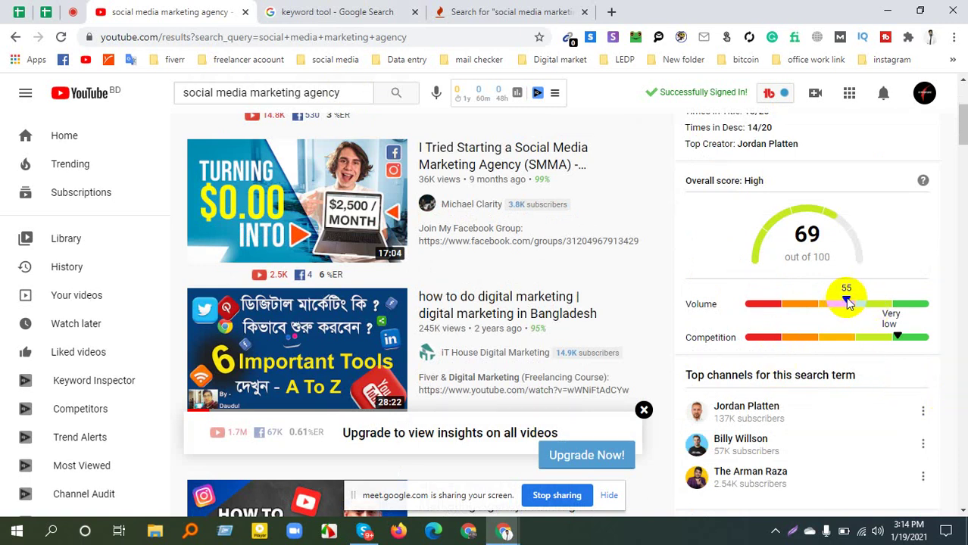
double_click(815, 237)
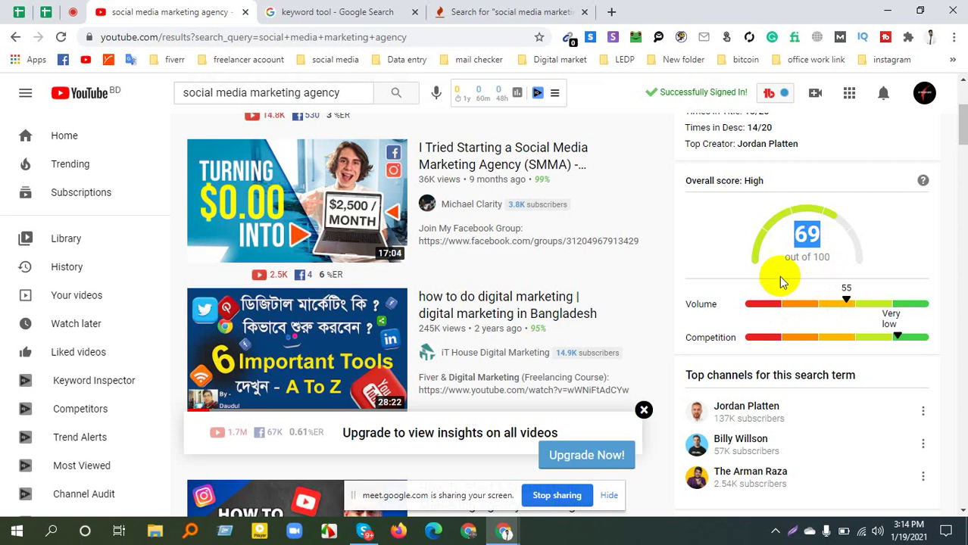
Minimize the browser, create a new Microsoft Excel worksheet on the desktop under its default name, and open it
left_click(884, 9)
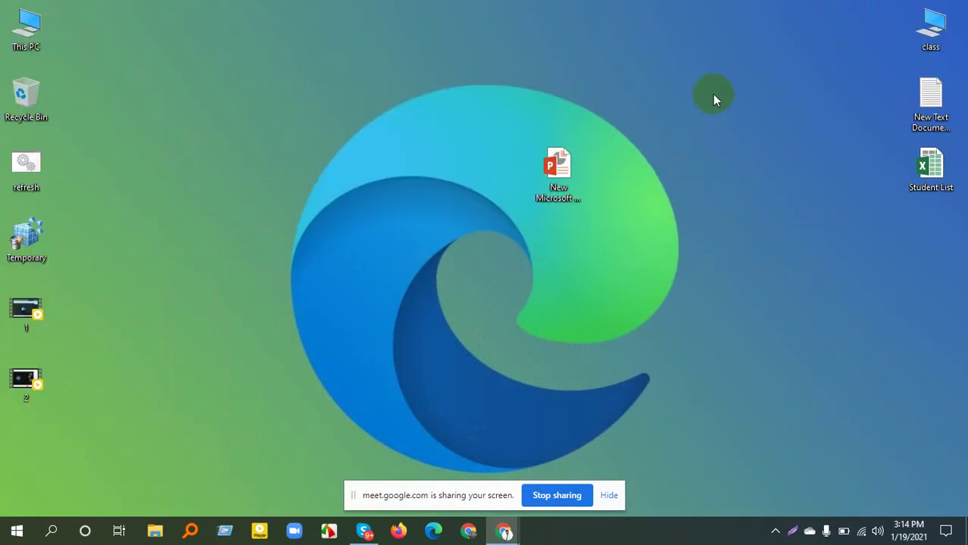
right_click(268, 141)
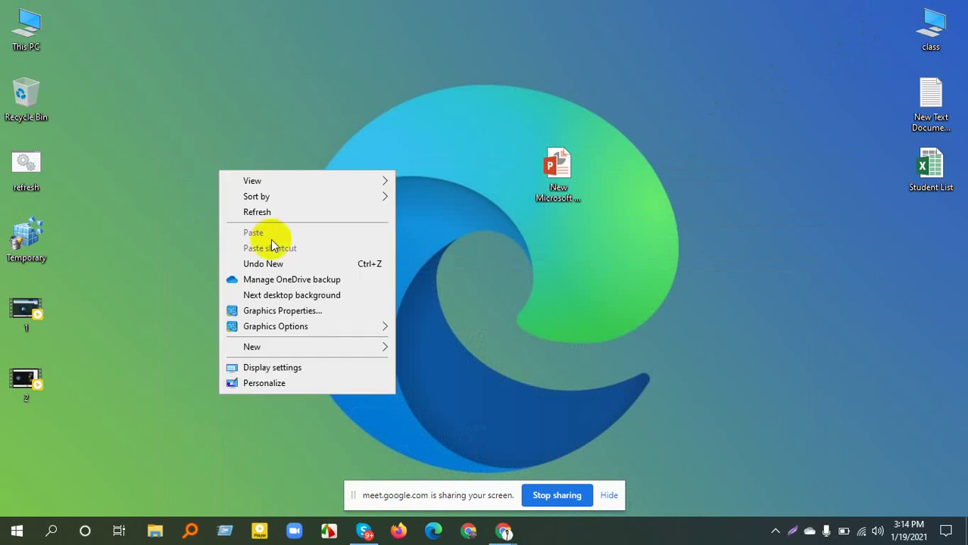
left_click(385, 346)
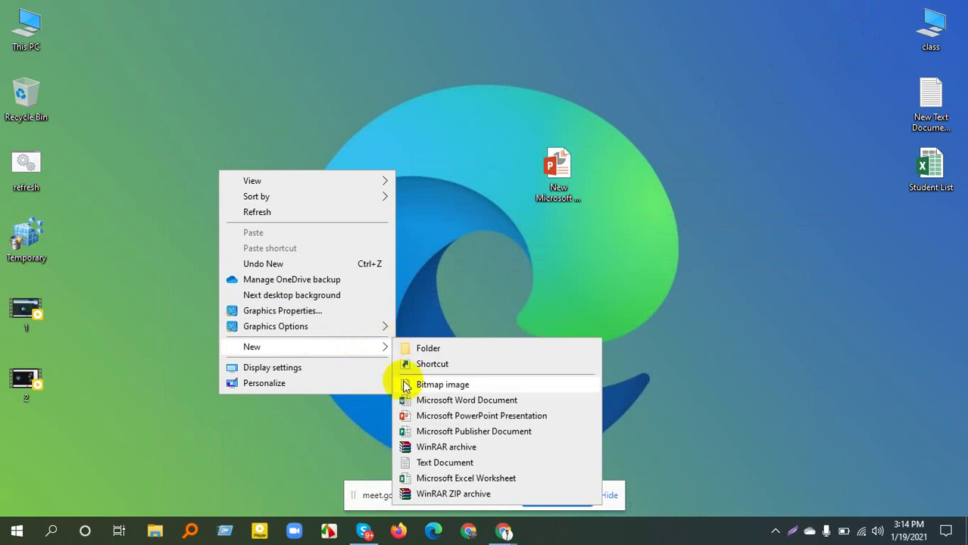
left_click(442, 478)
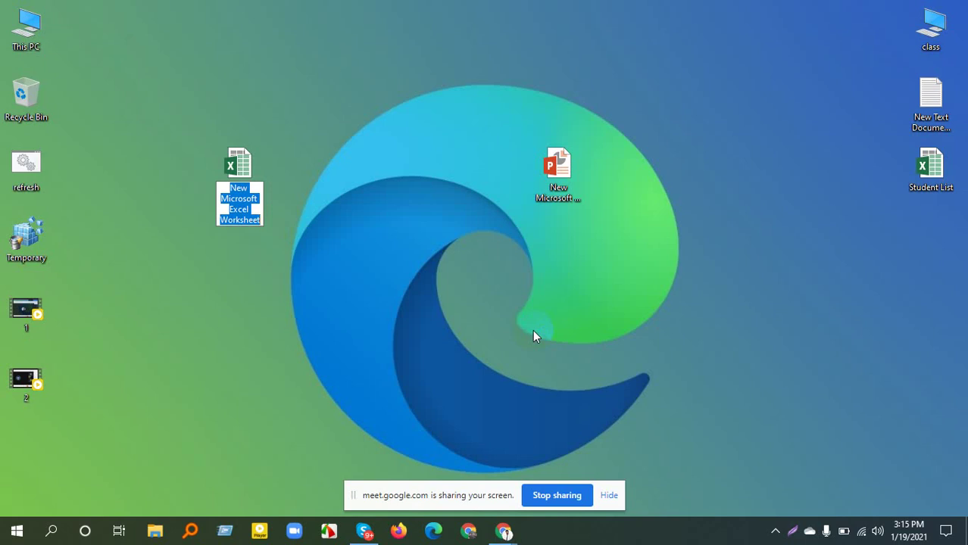
key("Return")
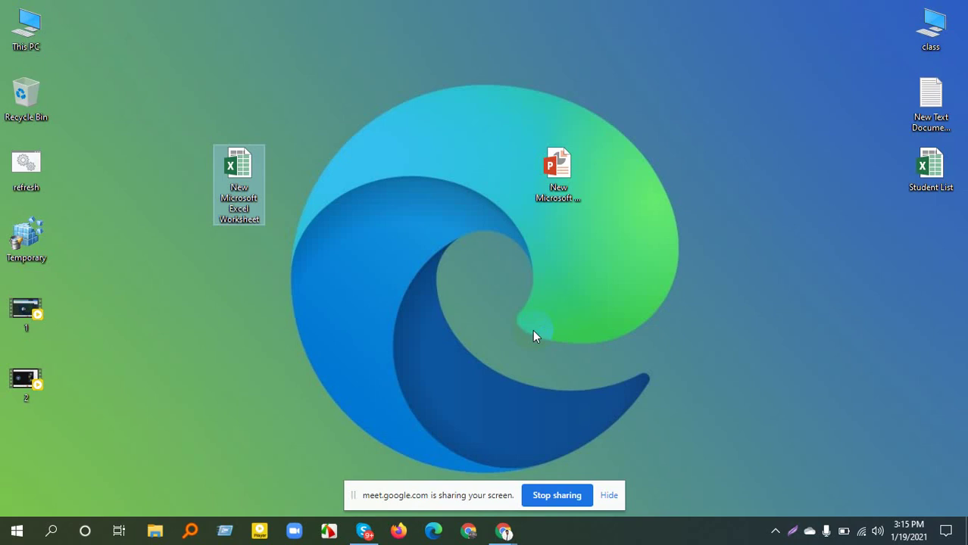
key("Return")
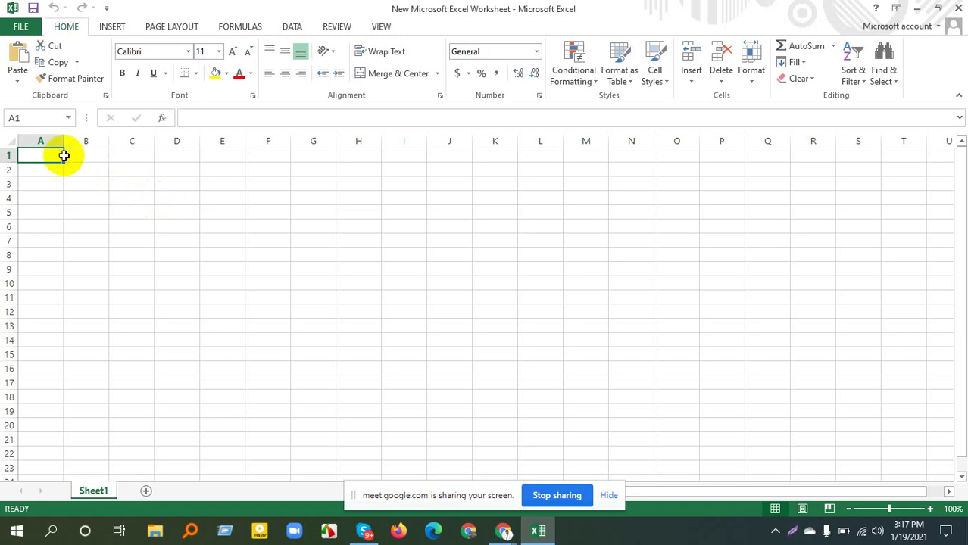
Enter the header "Keyword Name" in cell A1
left_click(141, 184)
left_click(43, 156)
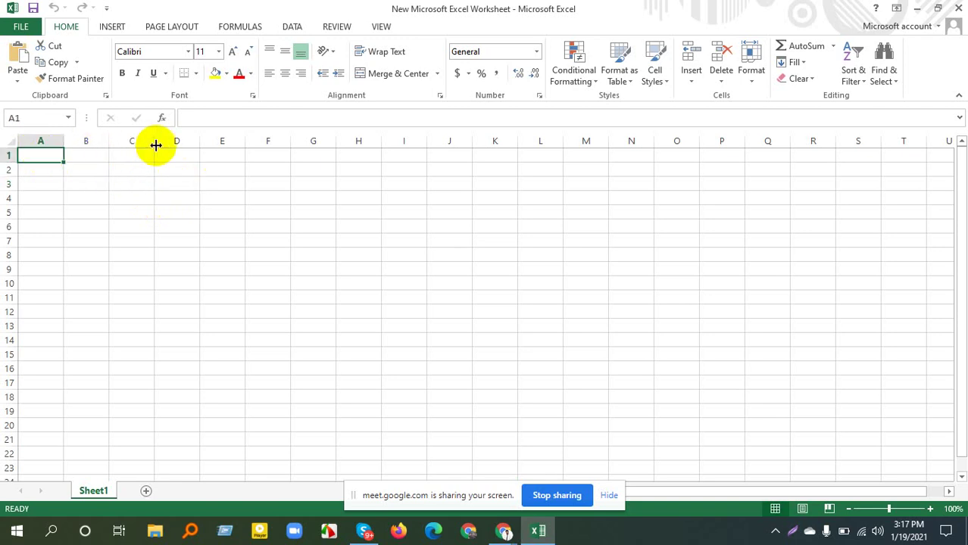
type("Keyword")
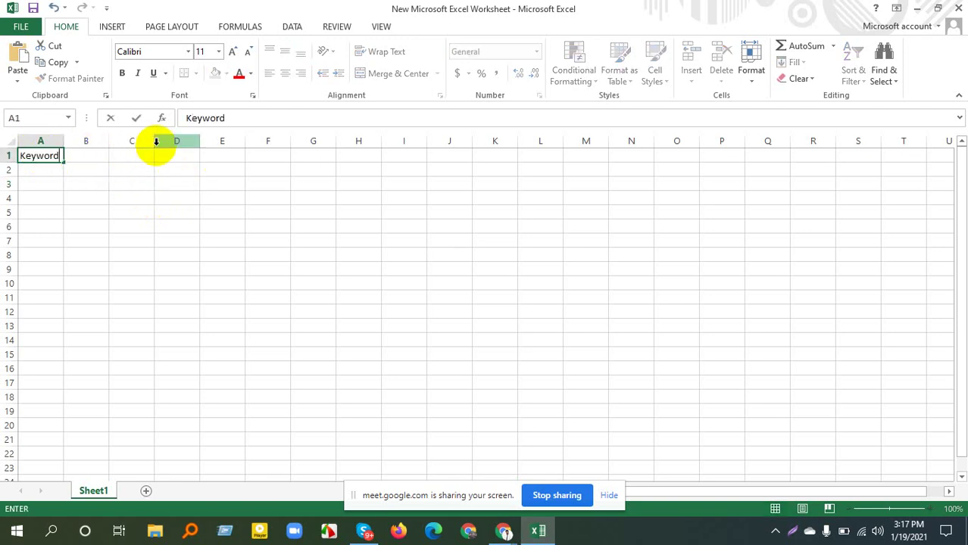
type(" Name")
key("ctrl+Return")
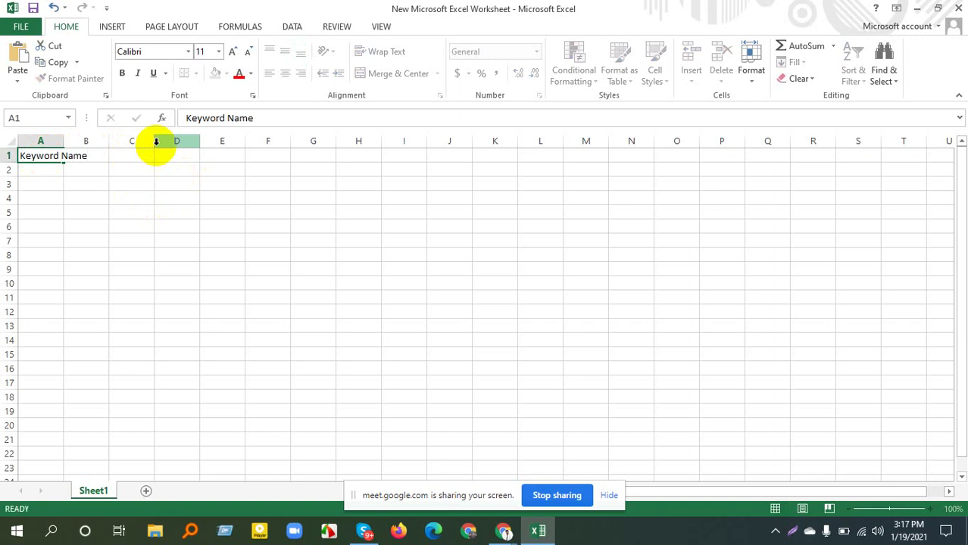
key("Tab")
Copy the "Competition" label from the vidIQ panel in Chrome into cell B1 of the Excel sheet, matching the destination formatting
left_click(503, 532)
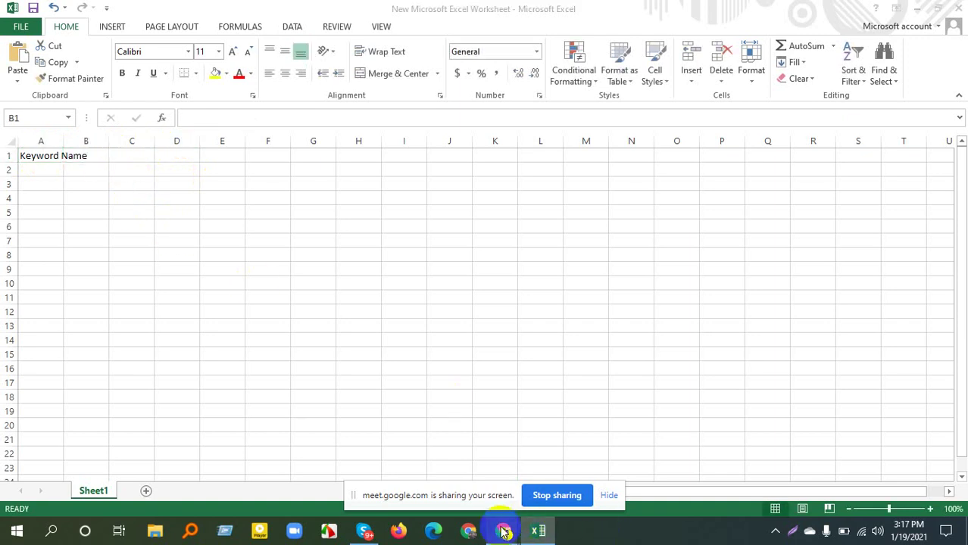
left_click(505, 531)
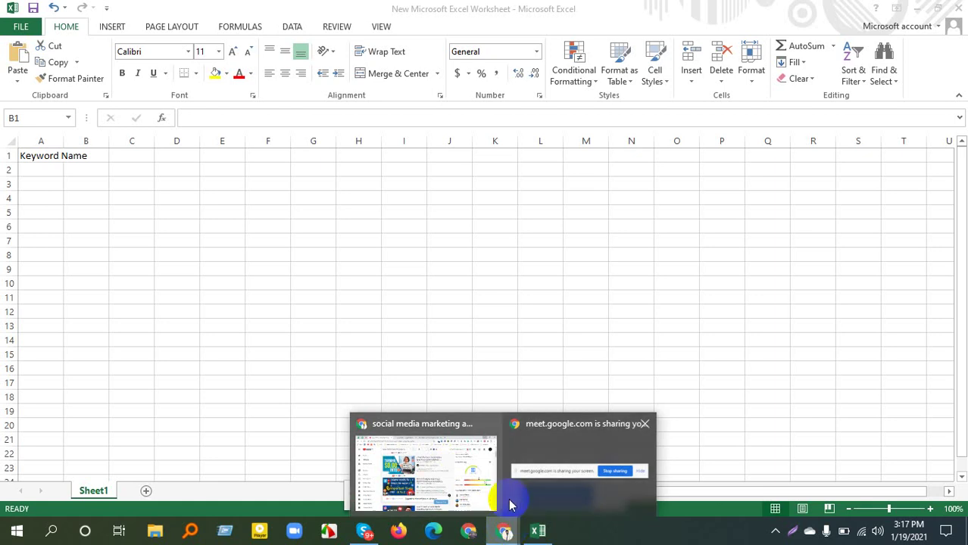
key("alt+Tab")
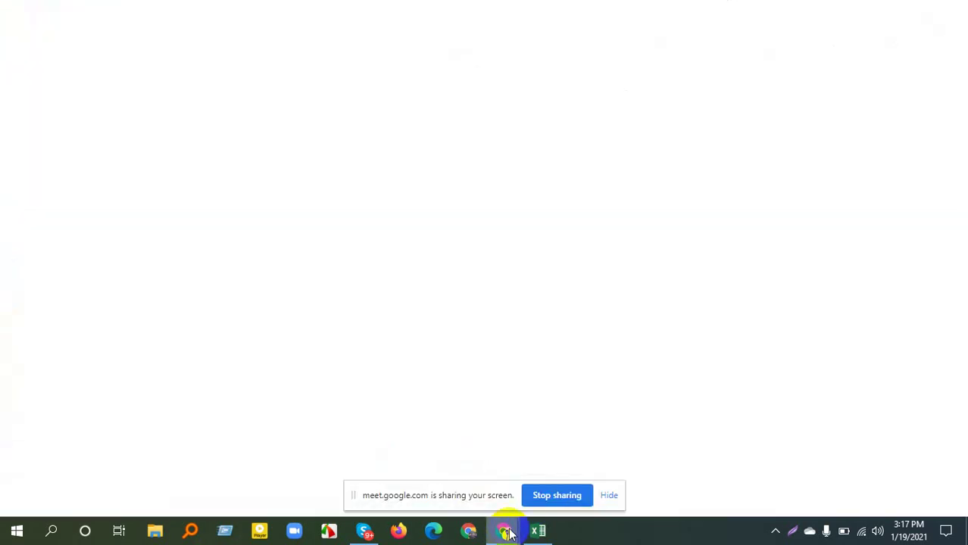
left_click(447, 269)
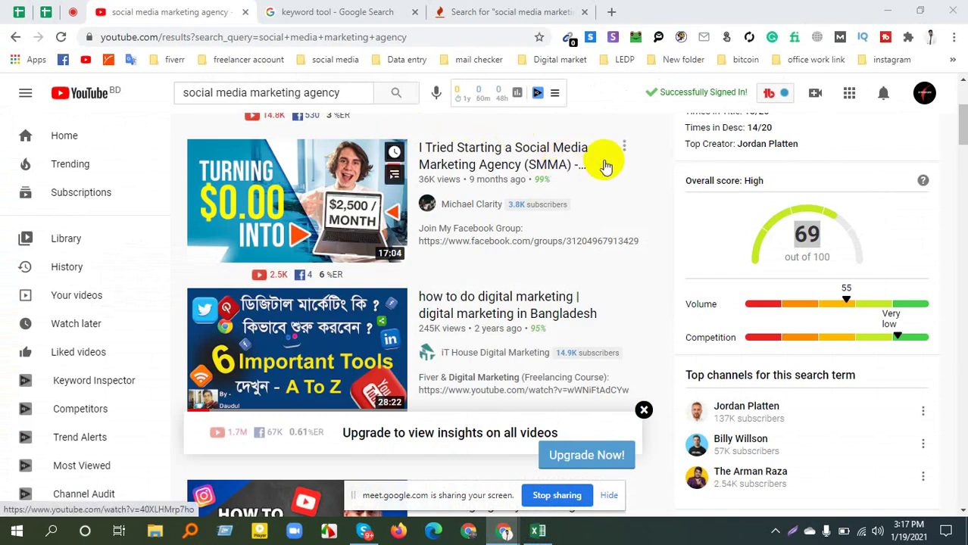
left_click(705, 336)
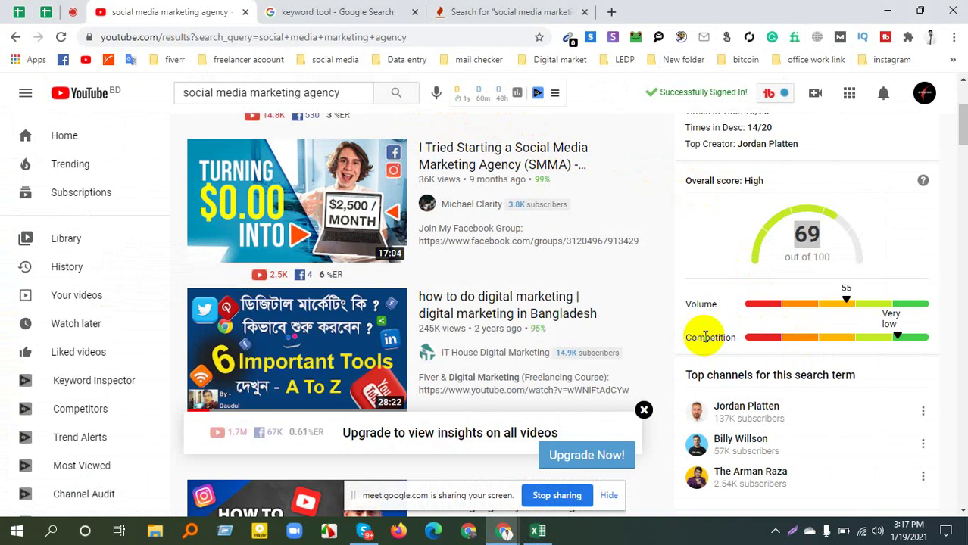
double_click(705, 337)
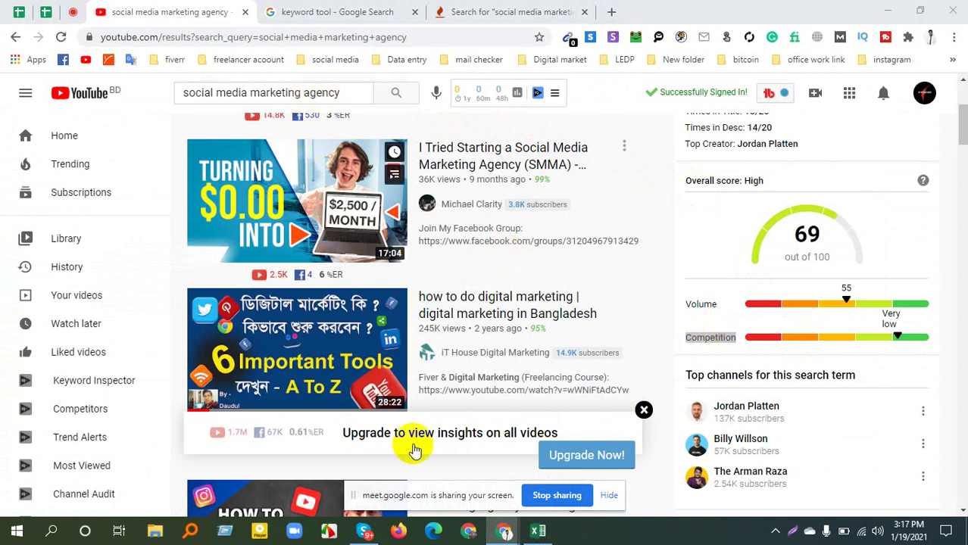
left_click(538, 531)
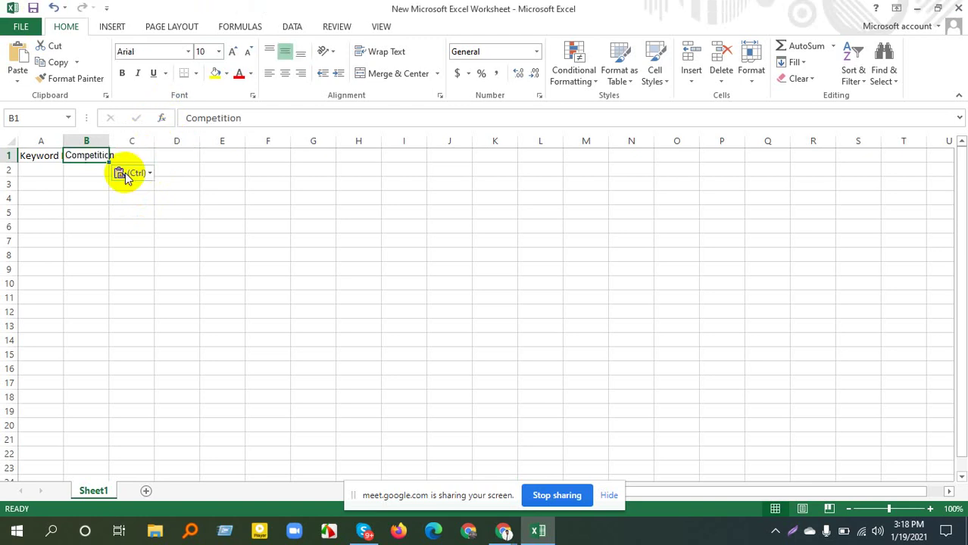
left_click(127, 173)
left_click(139, 209)
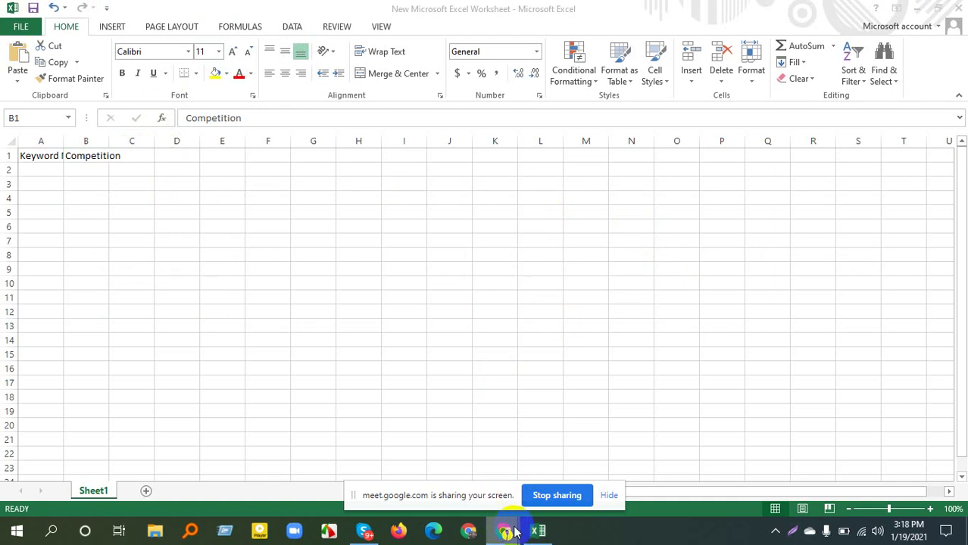
Check the vidIQ Volume label in Chrome and enter the header "Search Volume" in cell C1 of the Excel sheet
mouse_move(514, 532)
left_click(427, 474)
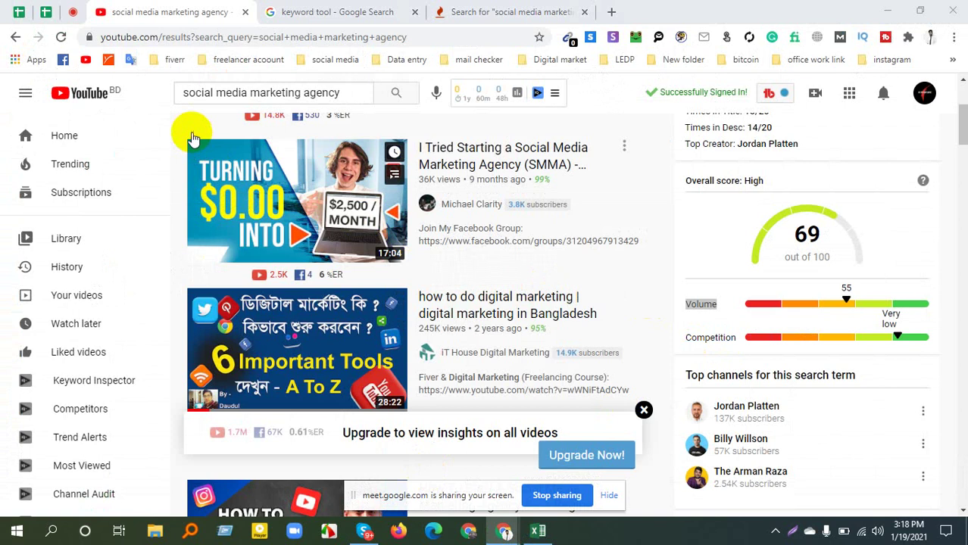
left_click(538, 531)
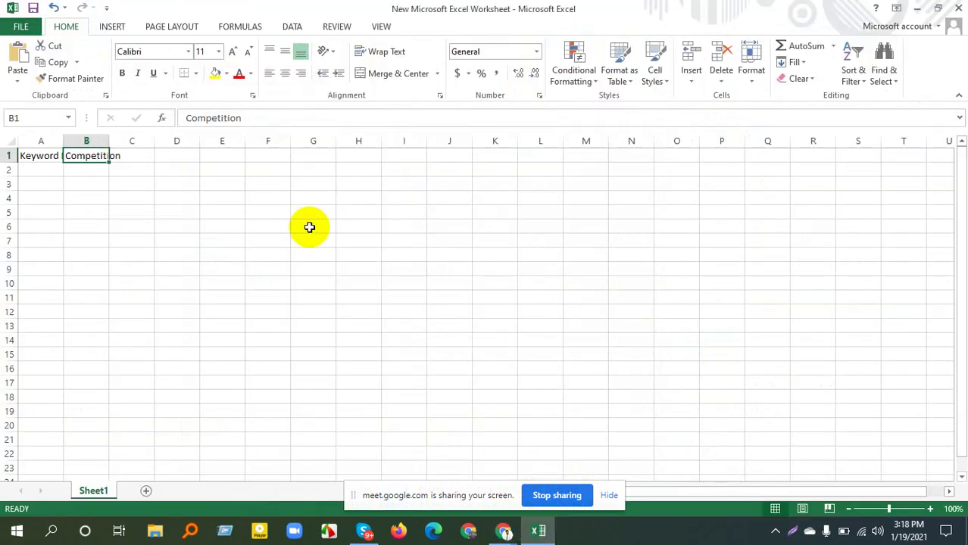
left_click(121, 157)
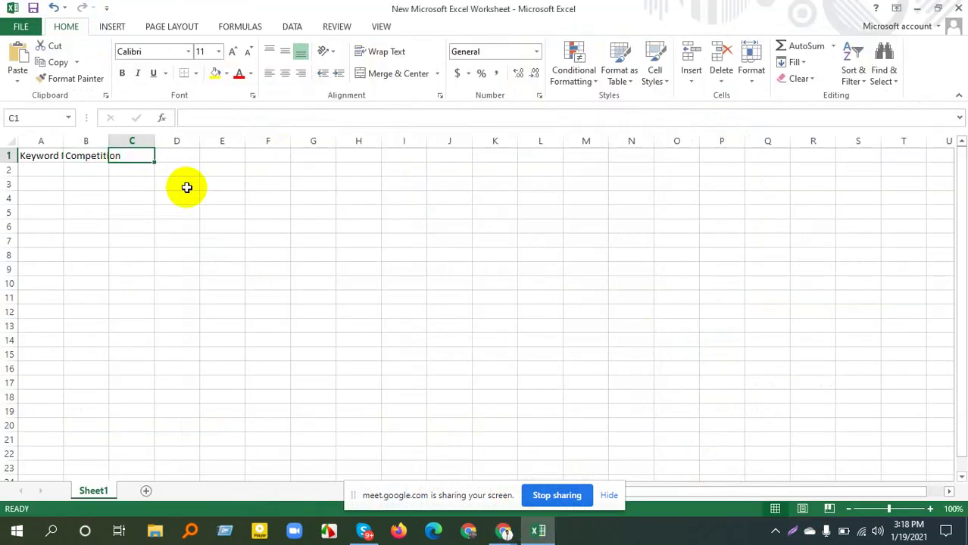
type("Search Volume")
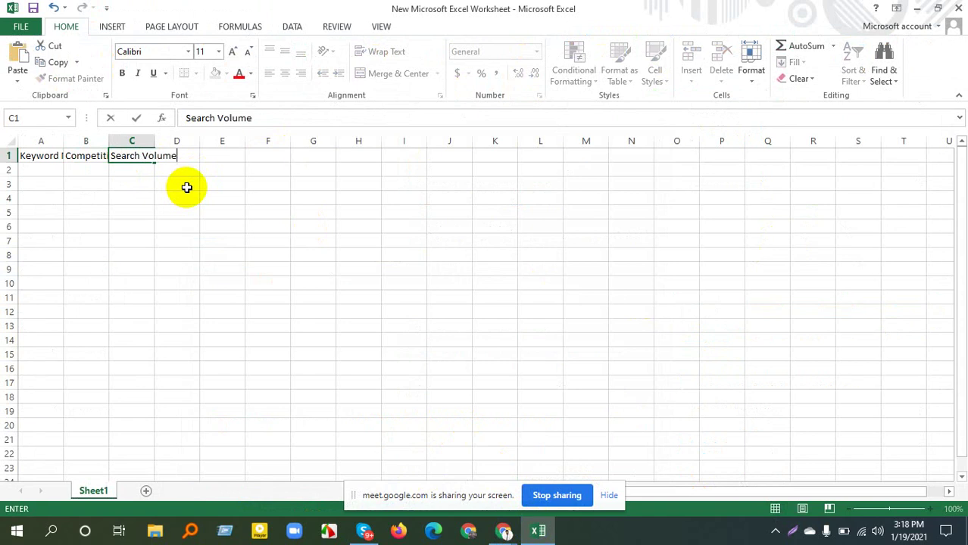
key("Return")
left_click(182, 196)
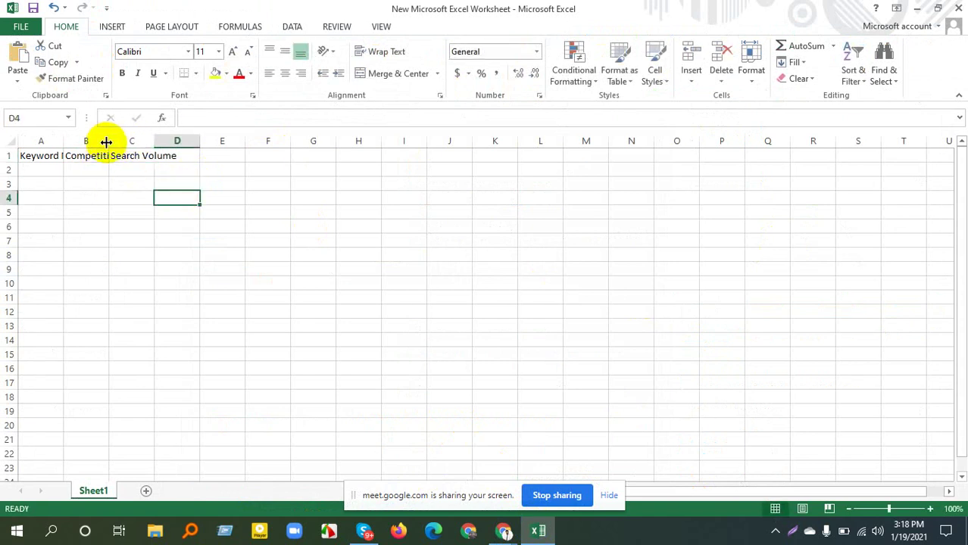
Widen columns A, B and C so that each header fits in its own column
left_click_drag(110, 143, 155, 142)
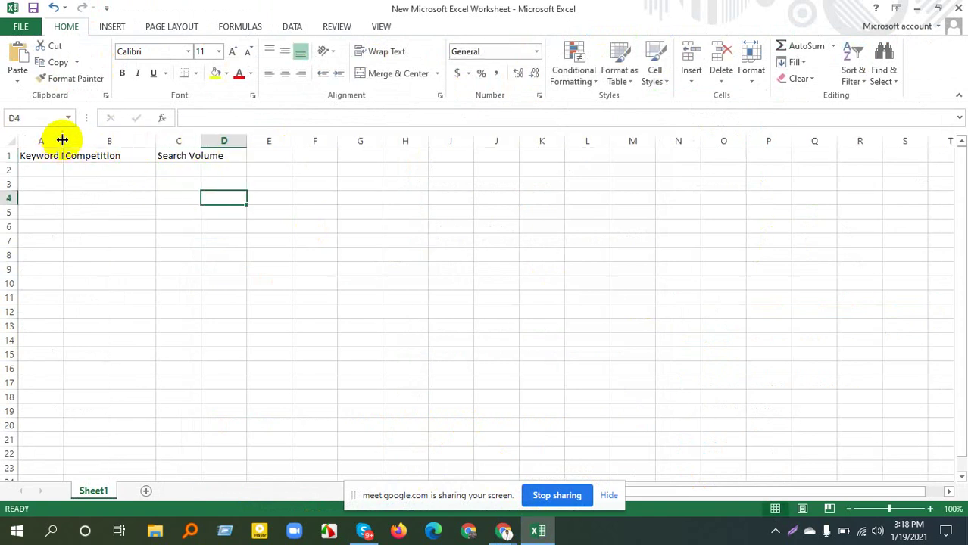
left_click_drag(64, 142, 126, 143)
left_click_drag(265, 142, 312, 141)
Format the headers in A1:C1 as bold with a light blue fill and enlarge their font by two sizes
left_click_drag(71, 155, 281, 156)
left_click(122, 73)
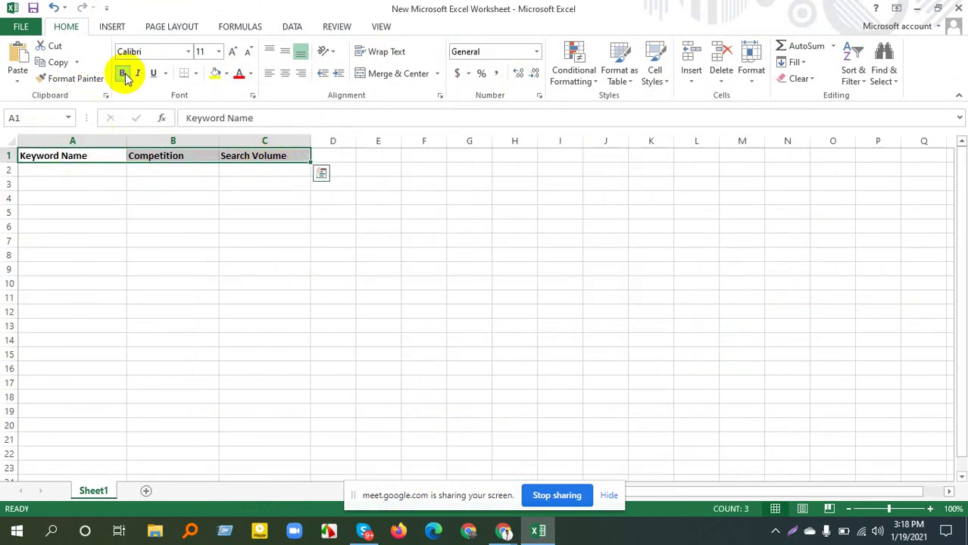
left_click(226, 73)
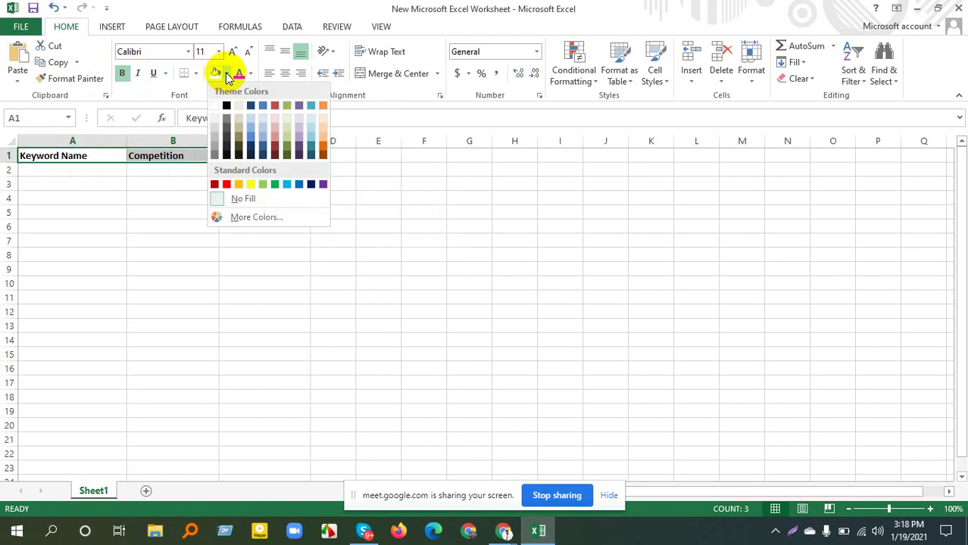
left_click(312, 139)
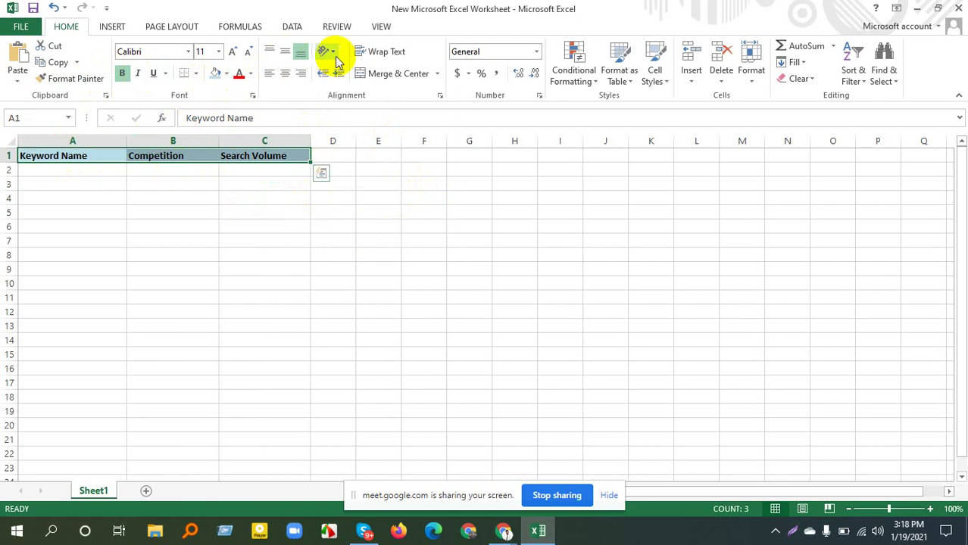
left_click(238, 51)
left_click(238, 51)
left_click(210, 200)
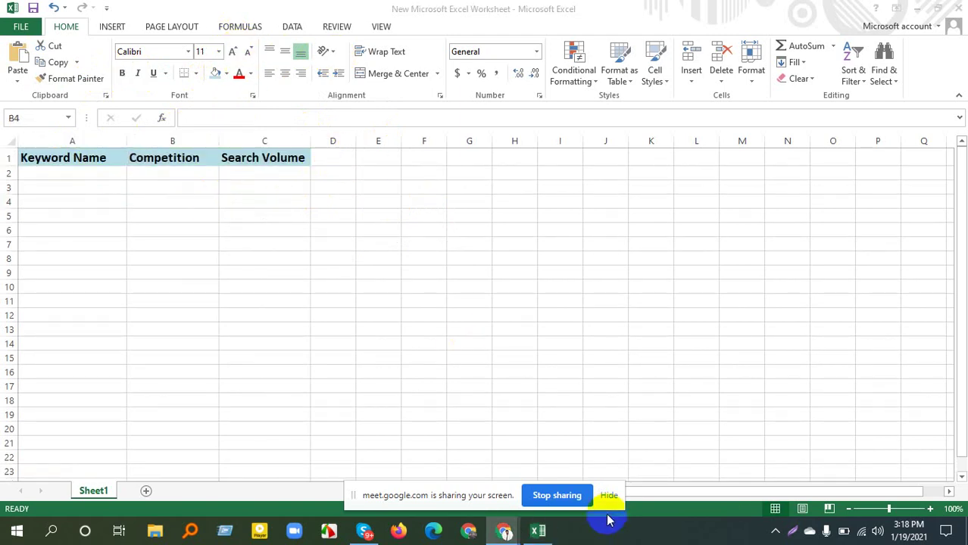
Copy the search term "social media marketing agency" from YouTube in Chrome into cell A2 of the Excel sheet
right_click(534, 534)
mouse_move(503, 532)
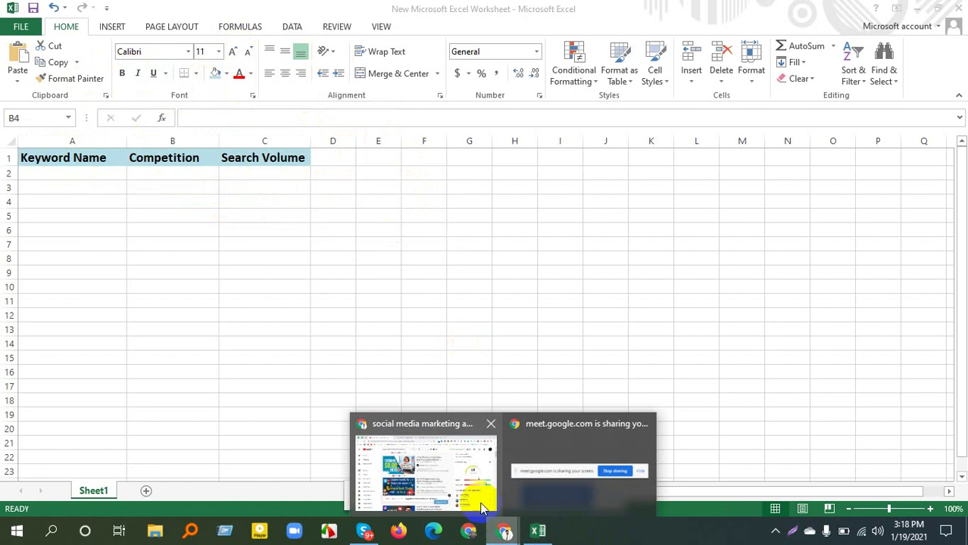
left_click(452, 485)
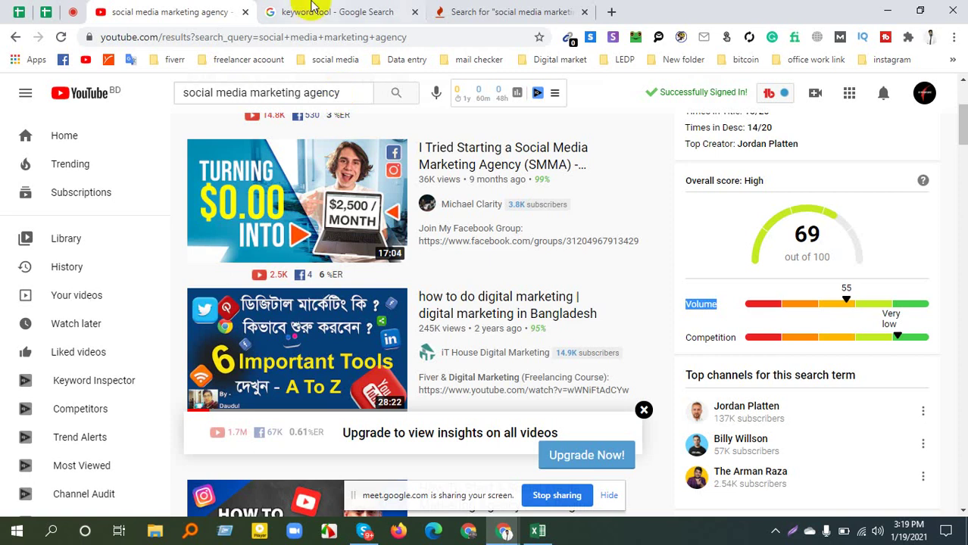
left_click(346, 94)
key("ctrl+a")
key("ctrl+c")
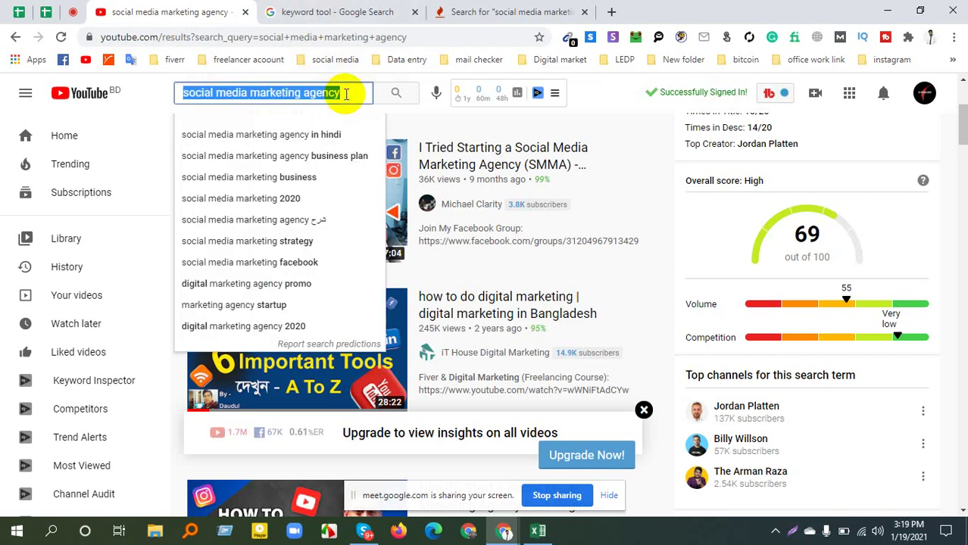
key("alt+Tab")
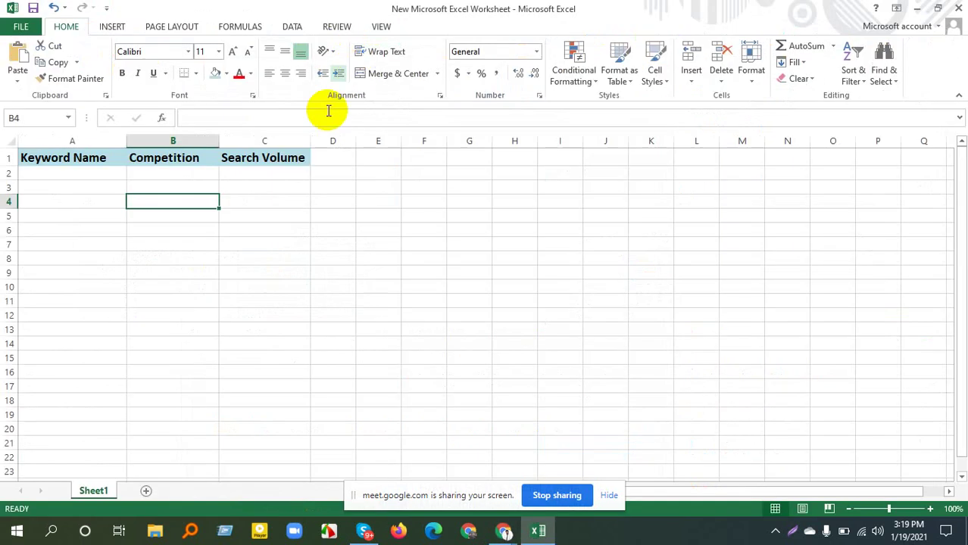
left_click(69, 173)
key("ctrl+v")
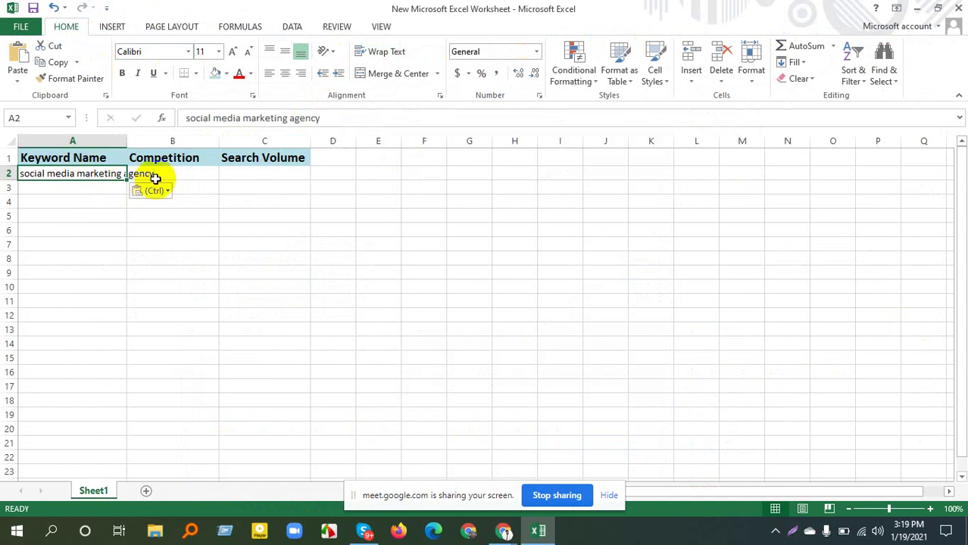
left_click(155, 190)
left_click(143, 225)
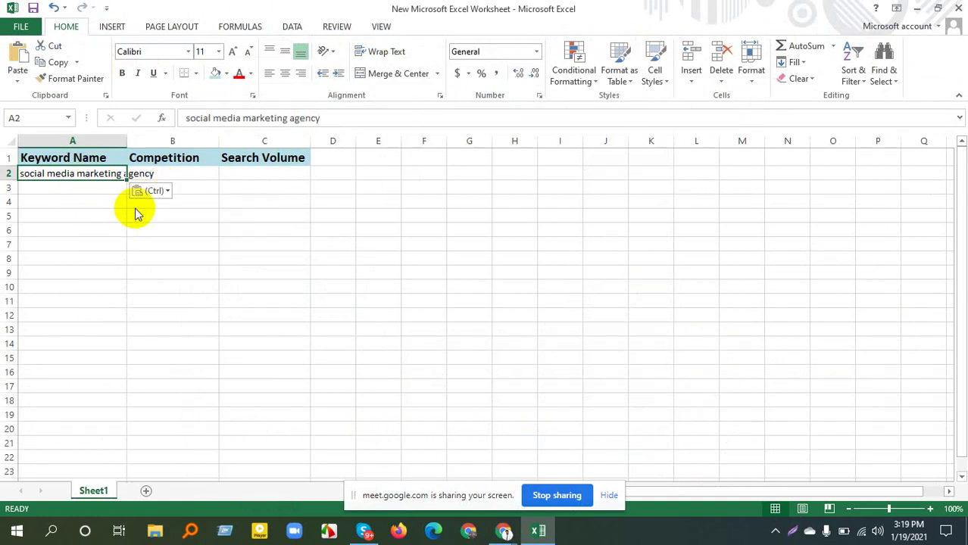
Check the keyword's vidIQ competition rating in Chrome and enter "Low" in cell B2 of the Excel sheet
left_click(183, 174)
left_click(322, 195)
key("alt+Tab")
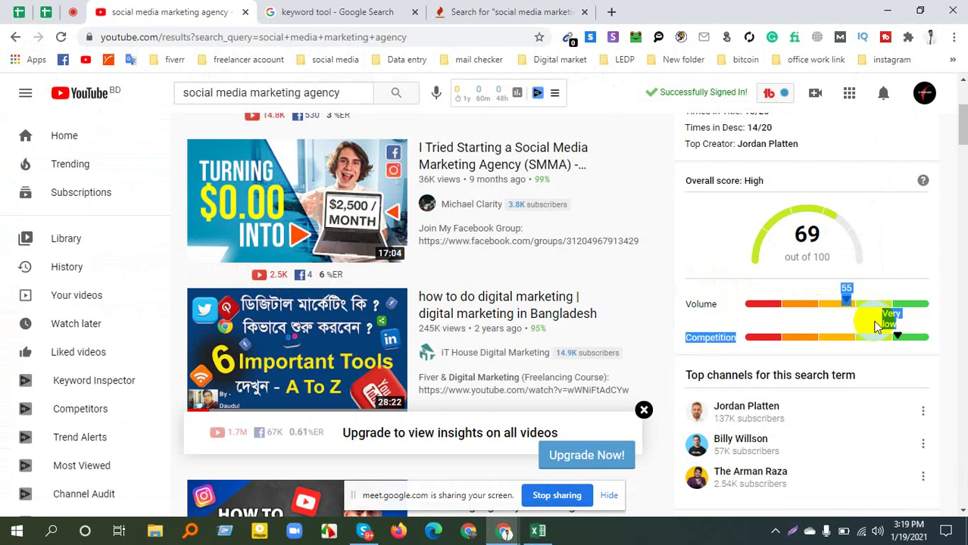
key("alt+Tab")
key("ctrl+v")
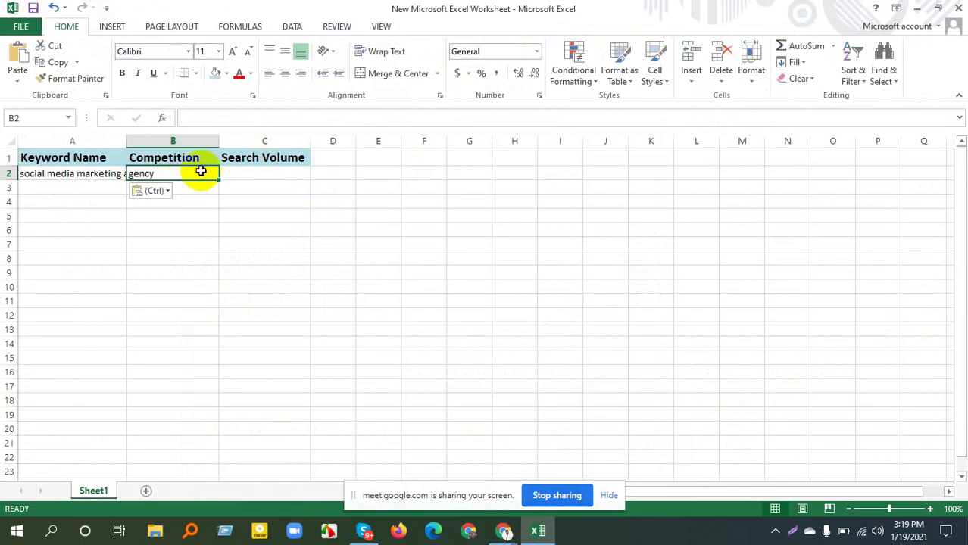
left_click(177, 230)
left_click(184, 172)
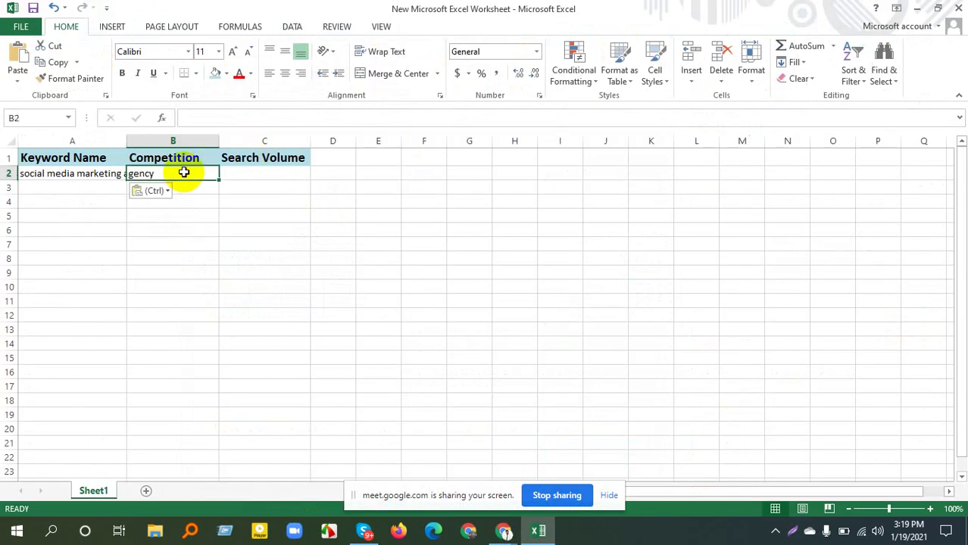
type("Low")
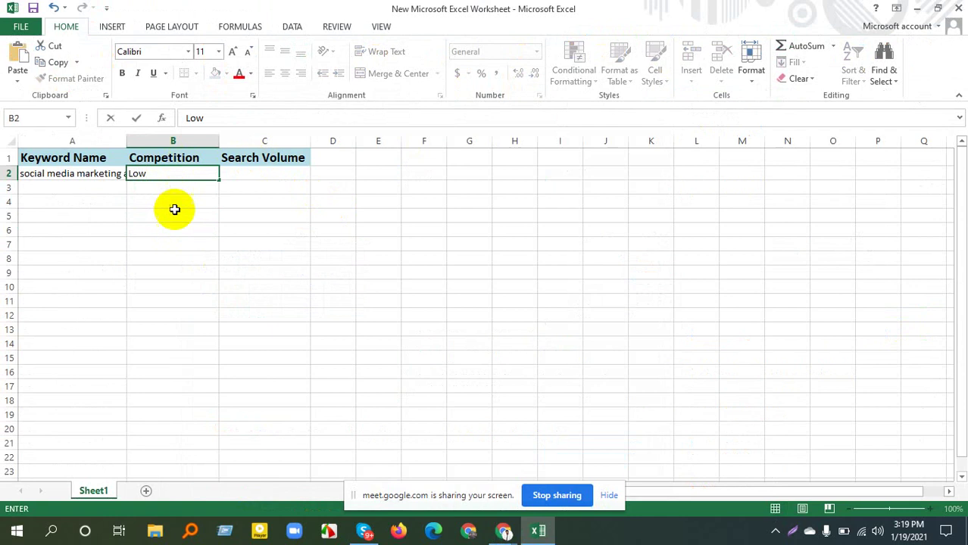
Copy the vidIQ overall score "High" from Chrome into cell C2 of the Excel sheet, matching the destination formatting
key("alt+Tab")
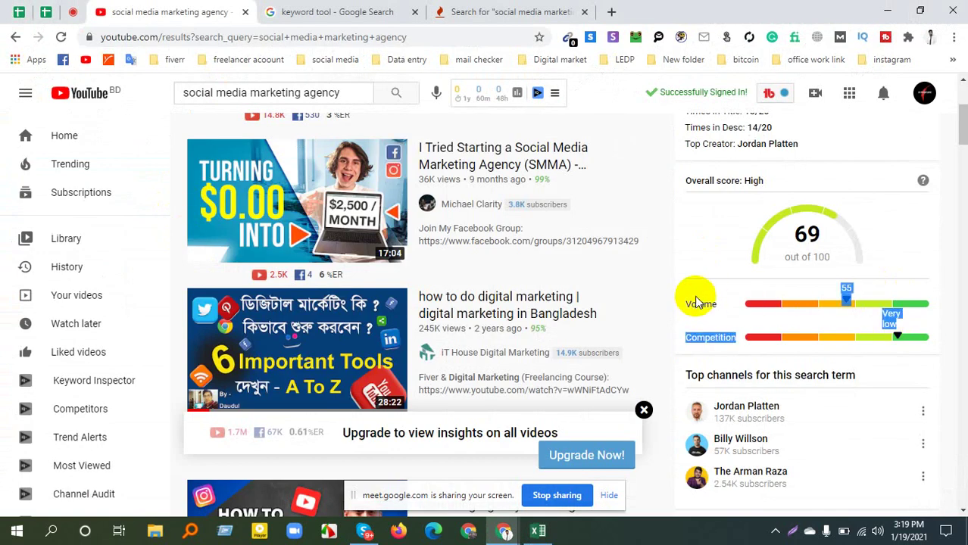
double_click(754, 182)
key("ctrl+c")
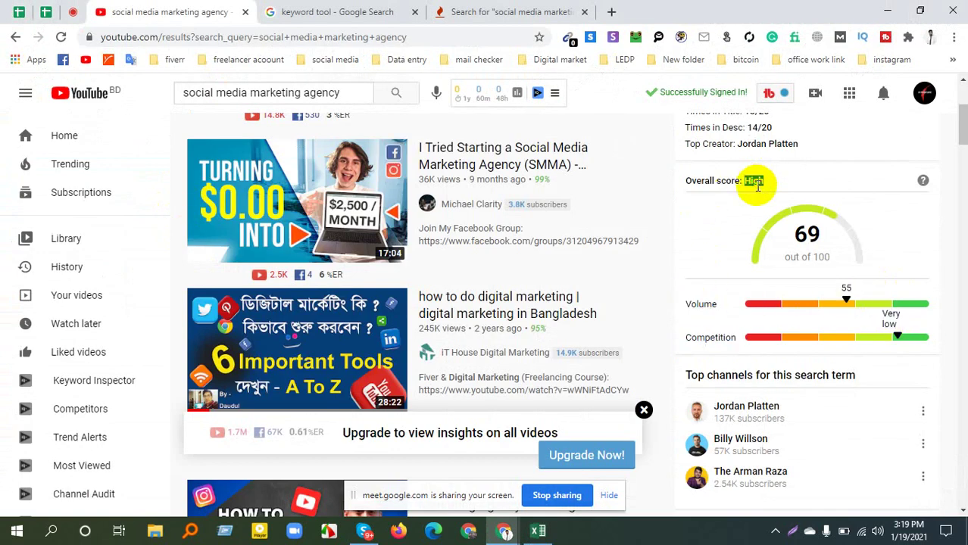
key("alt+Tab")
left_click(250, 175)
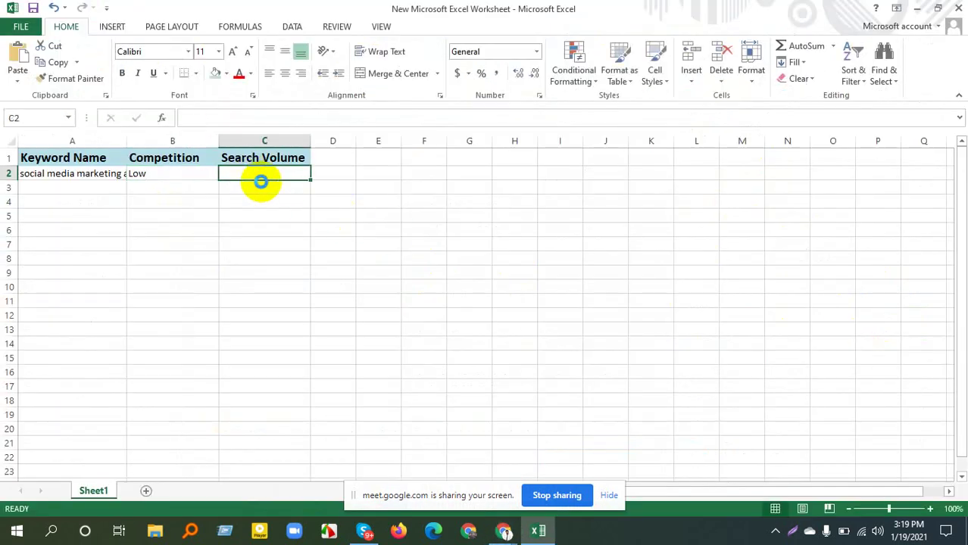
key("ctrl+v")
left_click(324, 191)
left_click(346, 224)
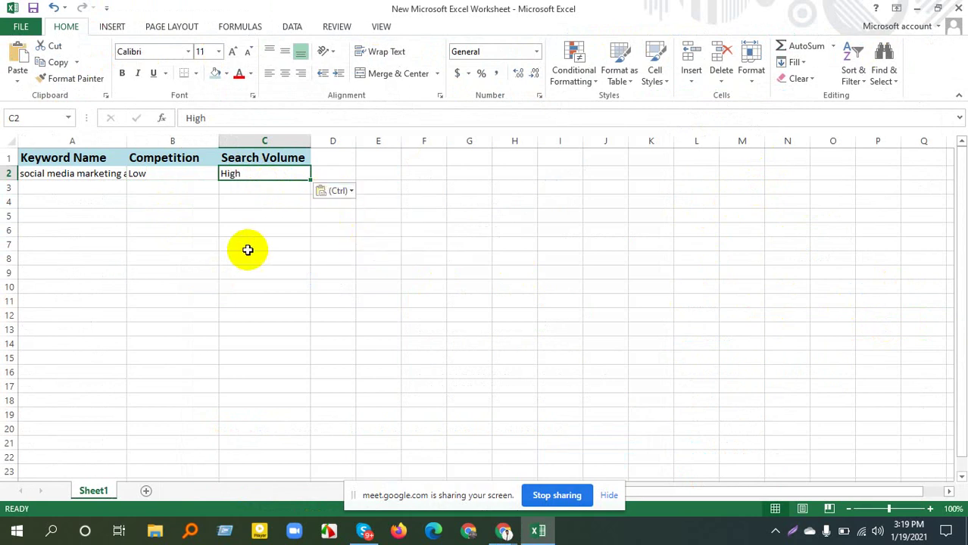
Widen column A so that the full keyword in A2 fits in its own column
left_click(248, 250)
left_click_drag(126, 141, 181, 141)
left_click(193, 248)
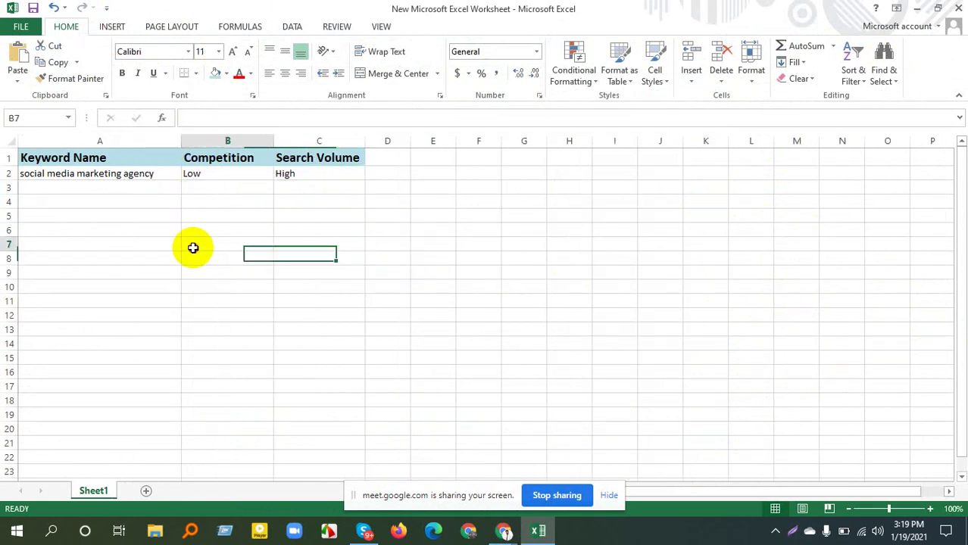
Switch to the Keyword Tool results in Chrome and copy the keyword "social media marketing strategy"
key("alt+Tab")
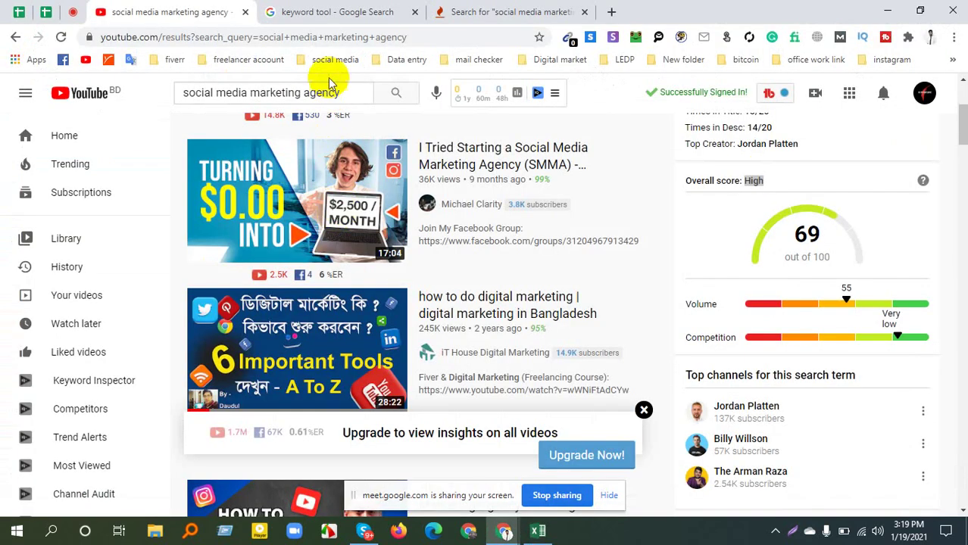
left_click(504, 15)
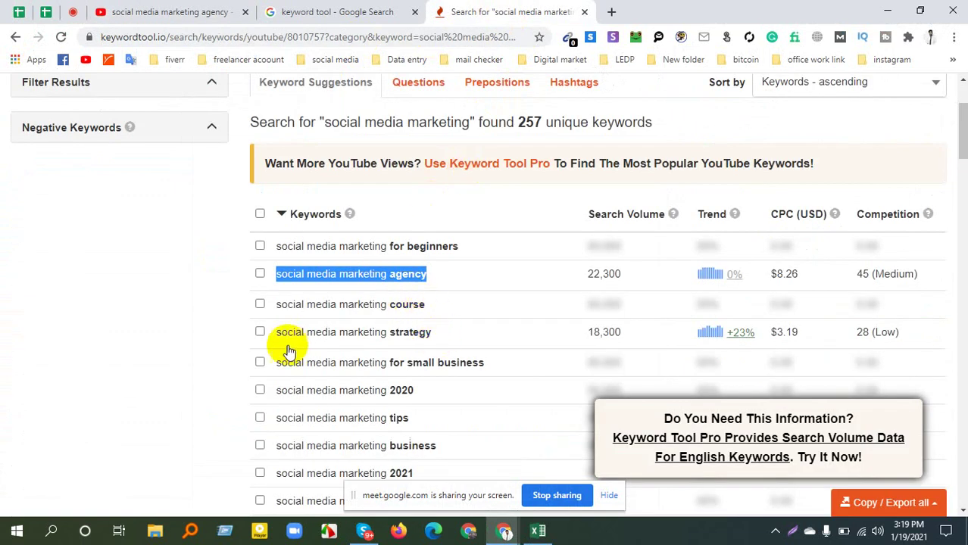
left_click_drag(432, 337, 273, 332)
key("ctrl+c")
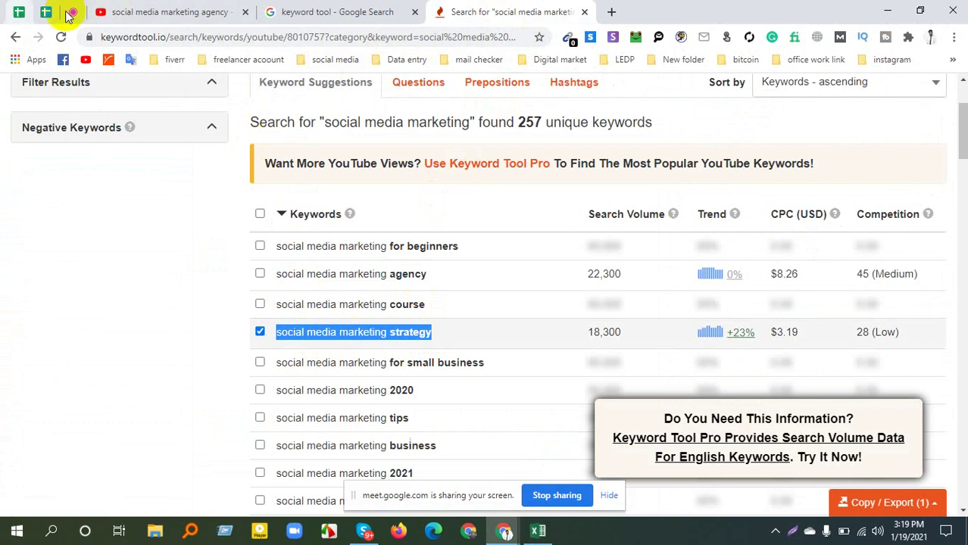
Search YouTube for "social media marketing strategy", check its vidIQ scores and return to the Excel sheet
left_click(193, 12)
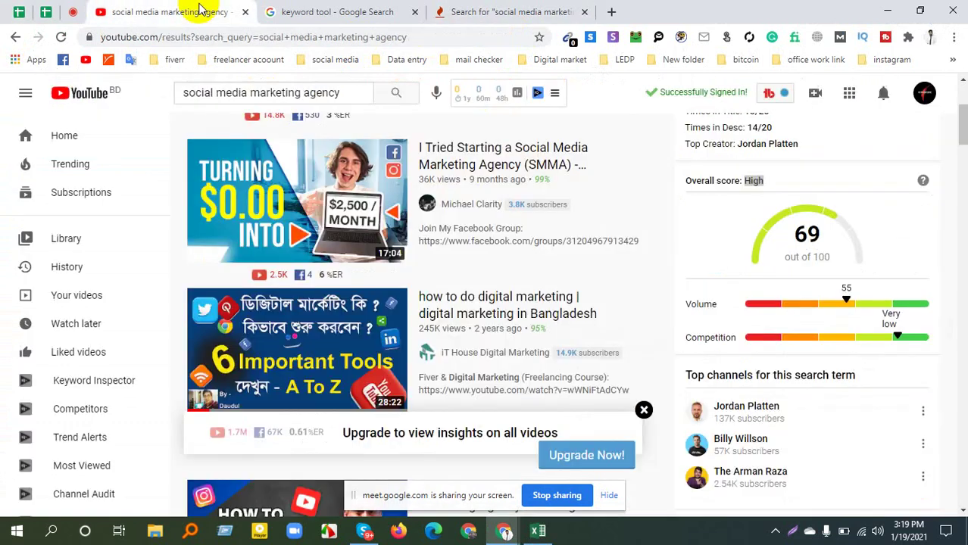
left_click(344, 91)
triple_click(343, 91)
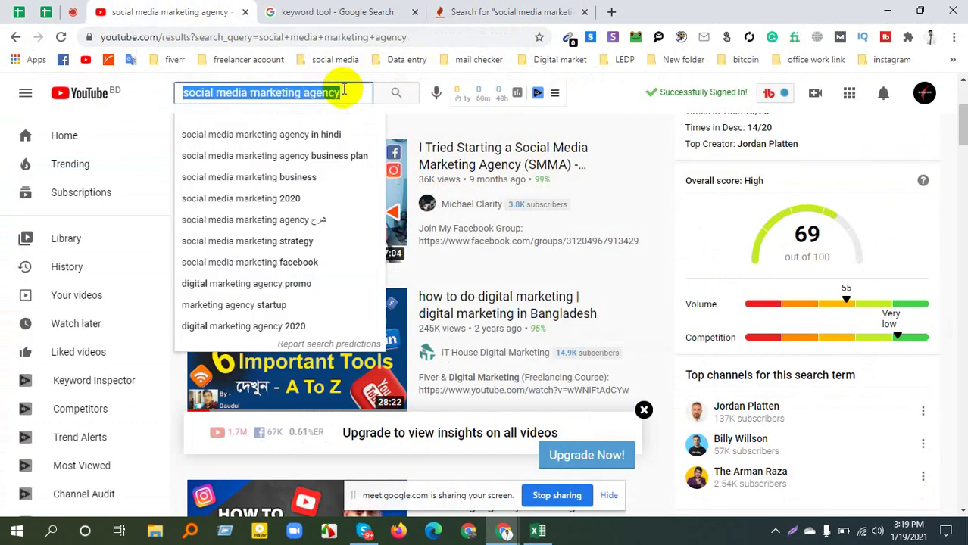
key("ctrl+v")
left_click(393, 94)
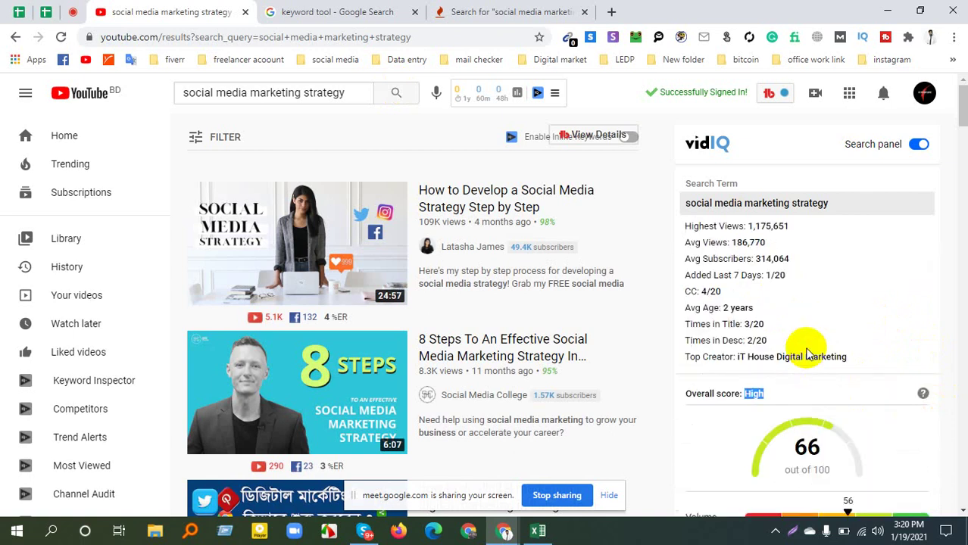
scroll(805, 356, "down", 1)
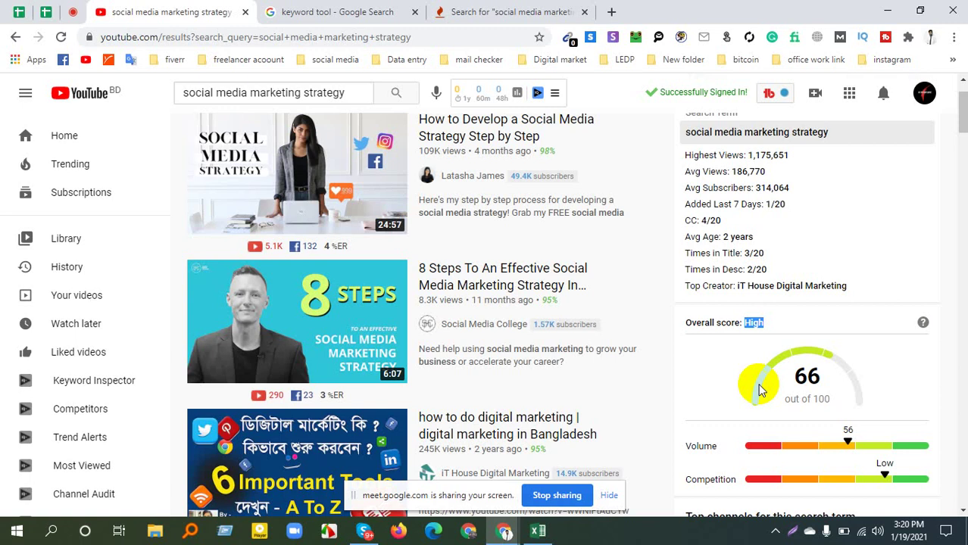
key("alt+Tab")
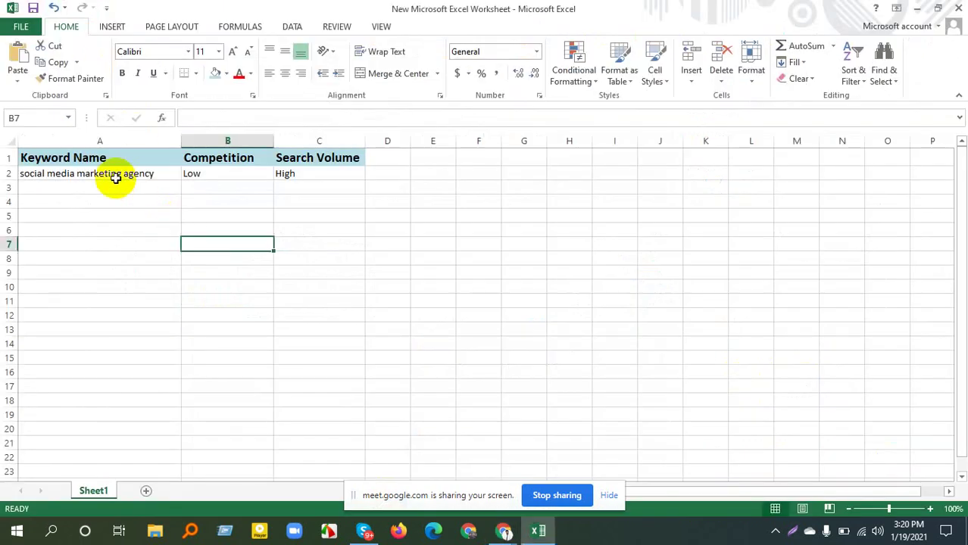
left_click(116, 187)
type("High")
left_click(191, 205)
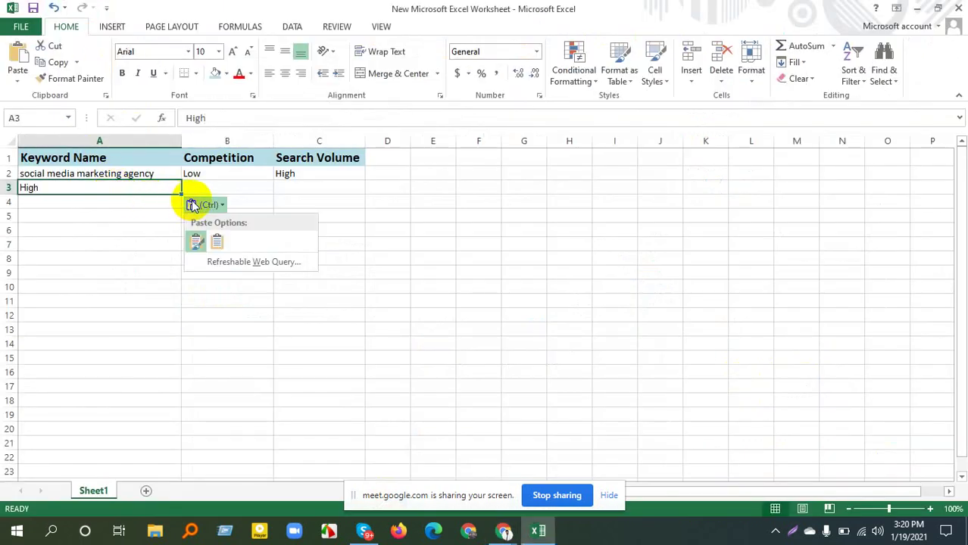
left_click(293, 186)
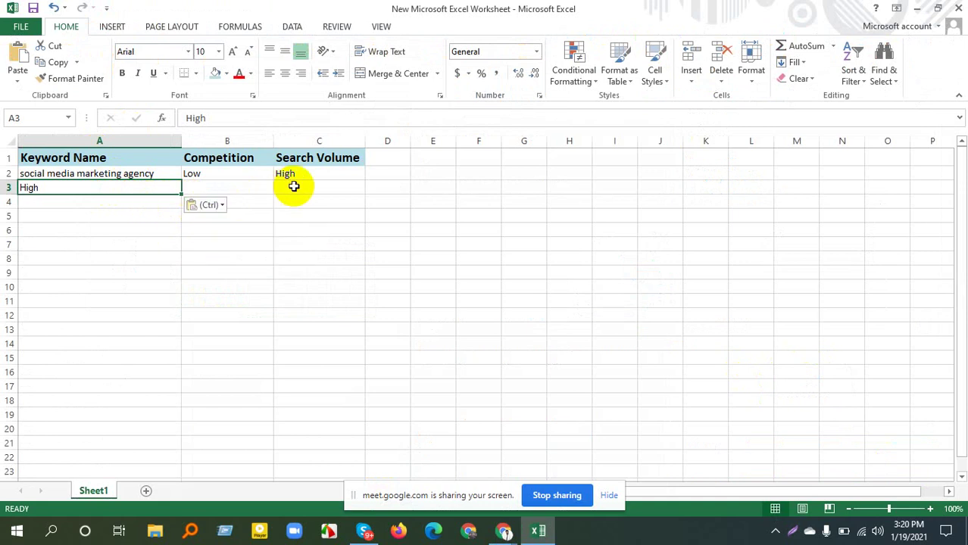
Paste "High" into cell C3 matching the destination formatting, and copy "Low" from B2 into B3
left_click(296, 192)
type("High")
left_click(385, 204)
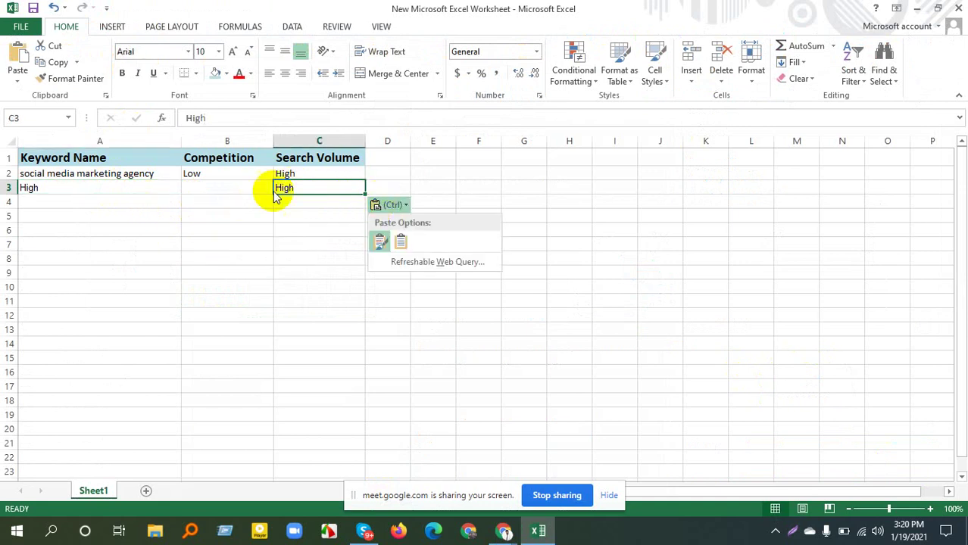
left_click(401, 240)
left_click(216, 171)
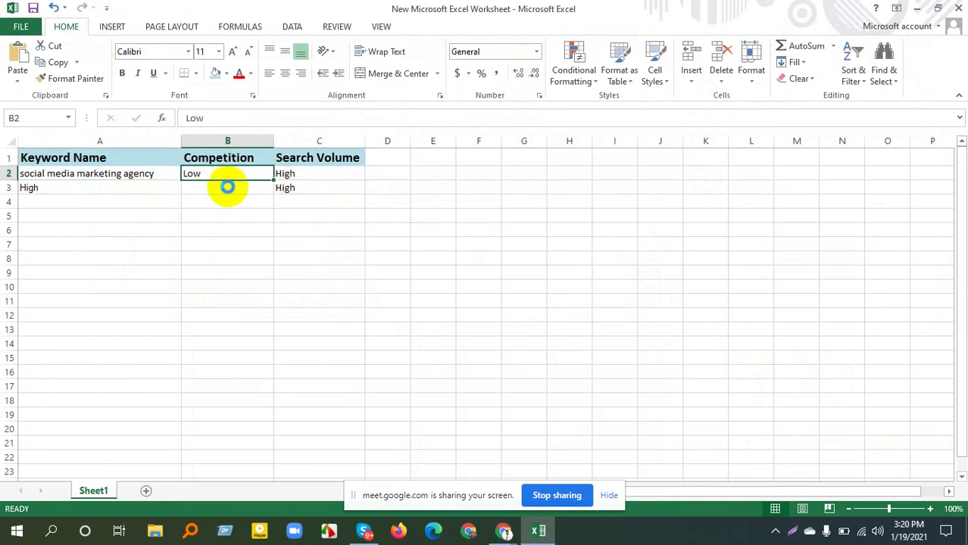
key("ctrl+c")
left_click(233, 189)
key("ctrl+v")
Copy the search term "social media marketing strategy" from YouTube in Chrome into cell A3 of the Excel sheet
key("alt+Tab")
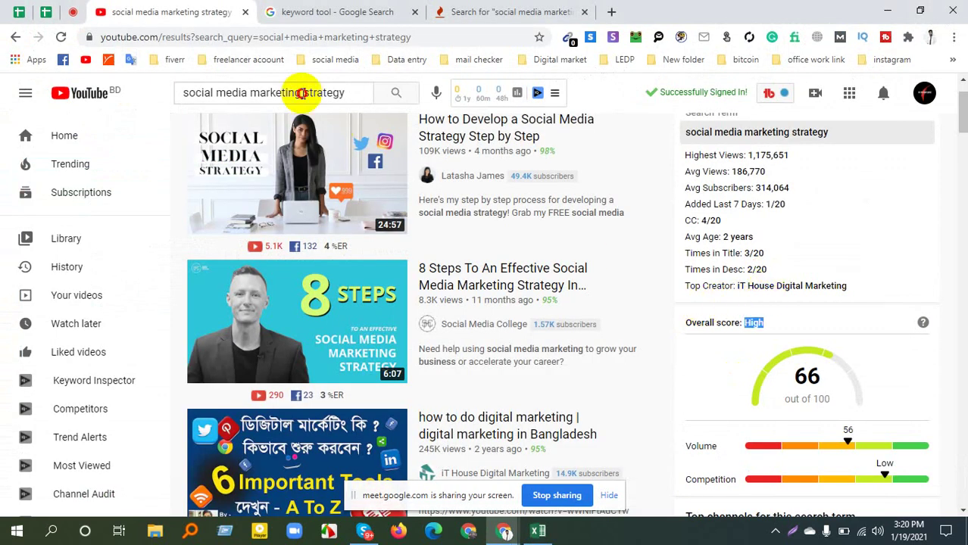
triple_click(300, 93)
key("alt+Tab")
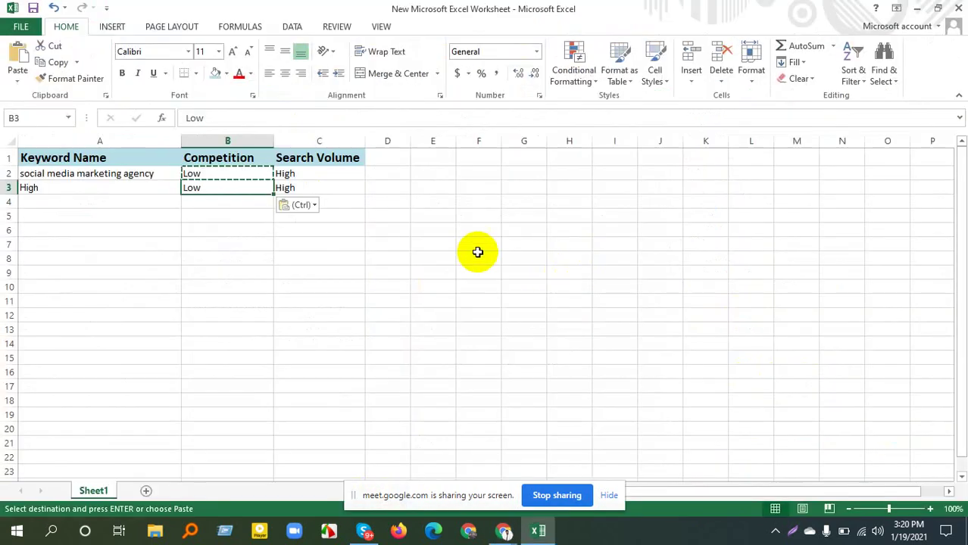
left_click(91, 188)
key("ctrl+v")
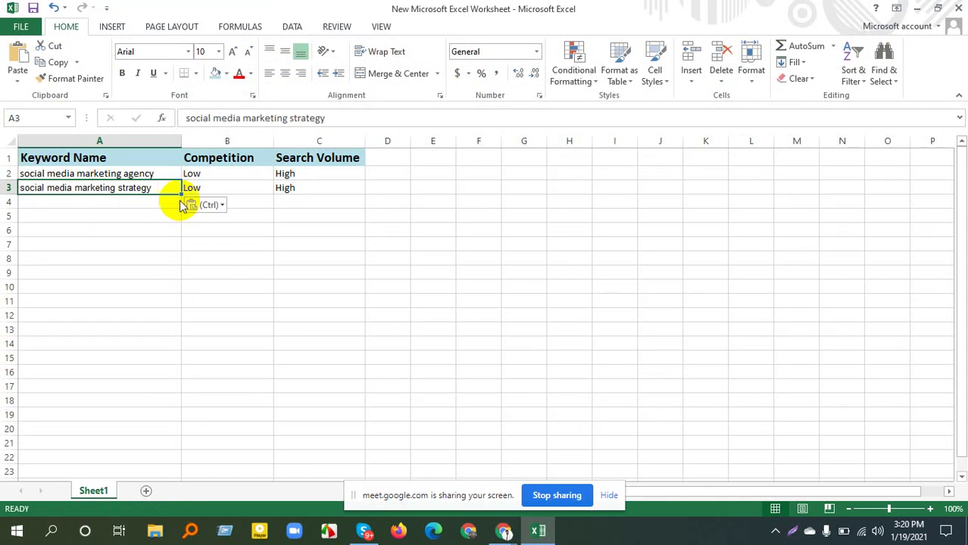
left_click(196, 205)
key("Escape")
left_click(111, 232)
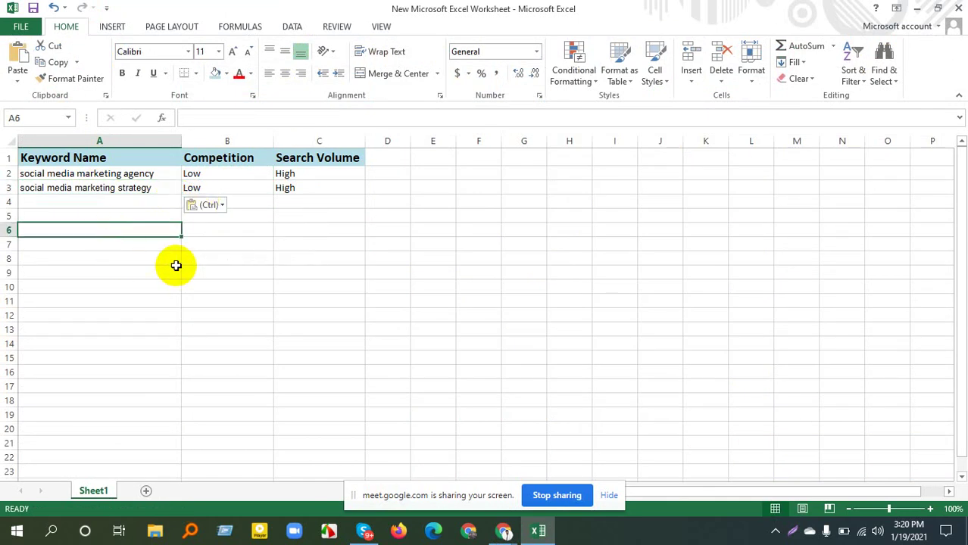
Return to Chrome and review the YouTube results and vidIQ panel for "social media marketing strategy"
key("alt+Tab")
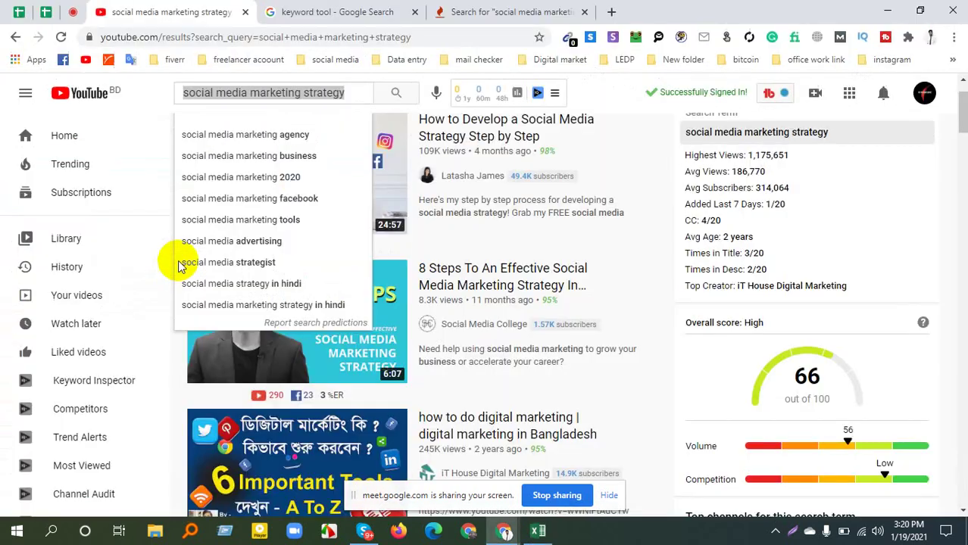
left_click(317, 93)
left_click(947, 188)
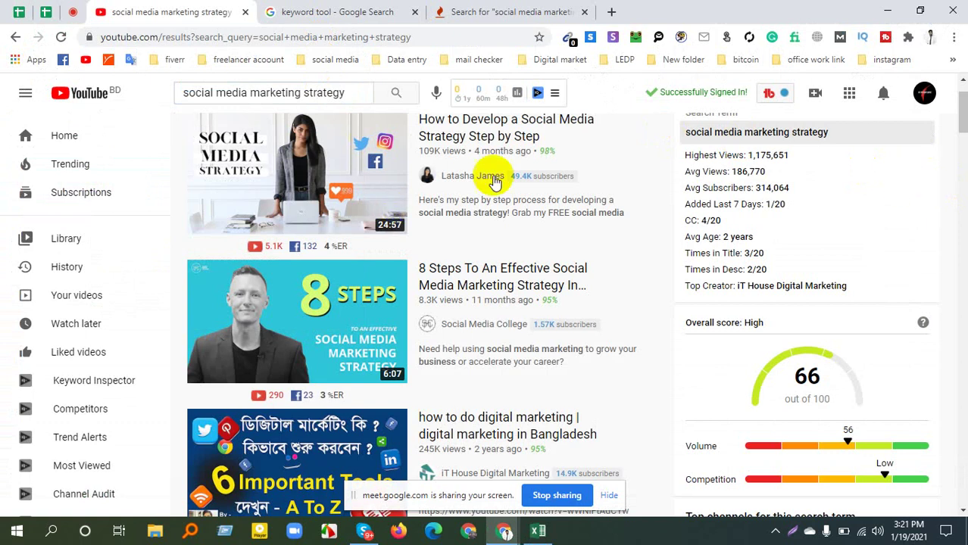
scroll(401, 178, "up", 1)
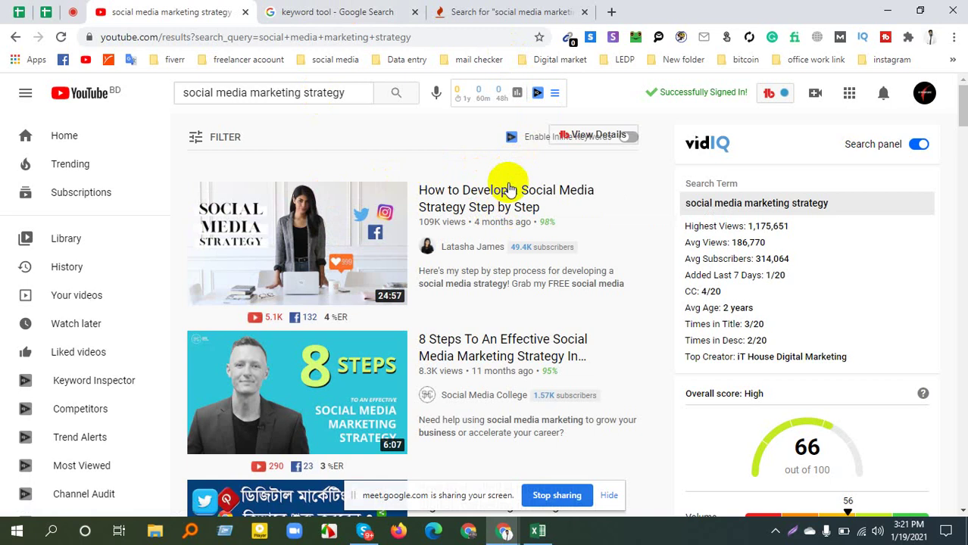
mouse_move(501, 201)
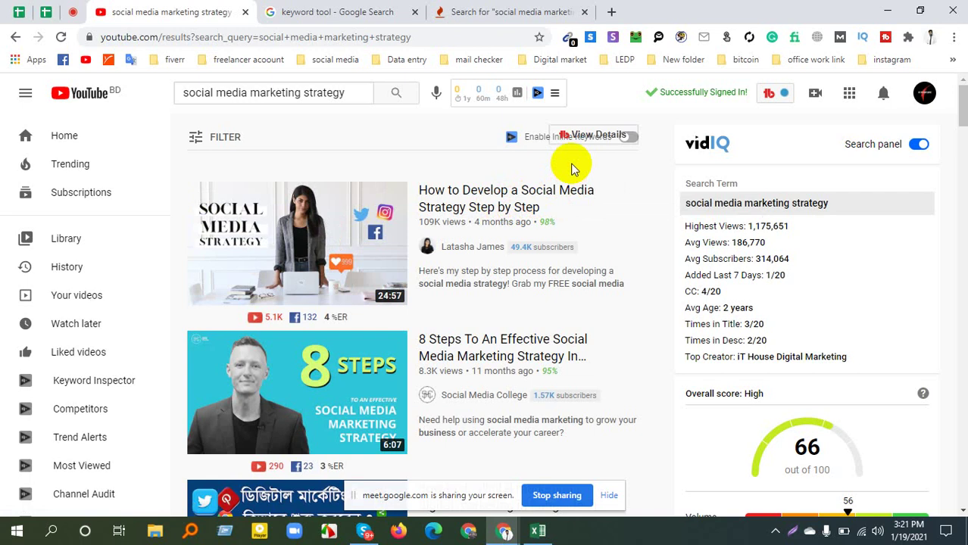
Look at the Keyword Tool suggestions for "social media marketing" and check the ongoing Google Meet call
left_click(557, 10)
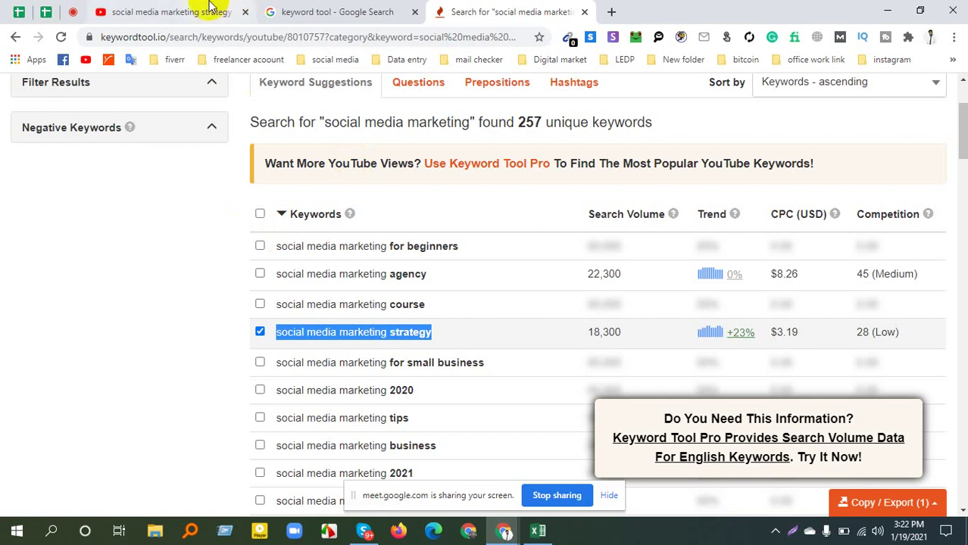
left_click(70, 13)
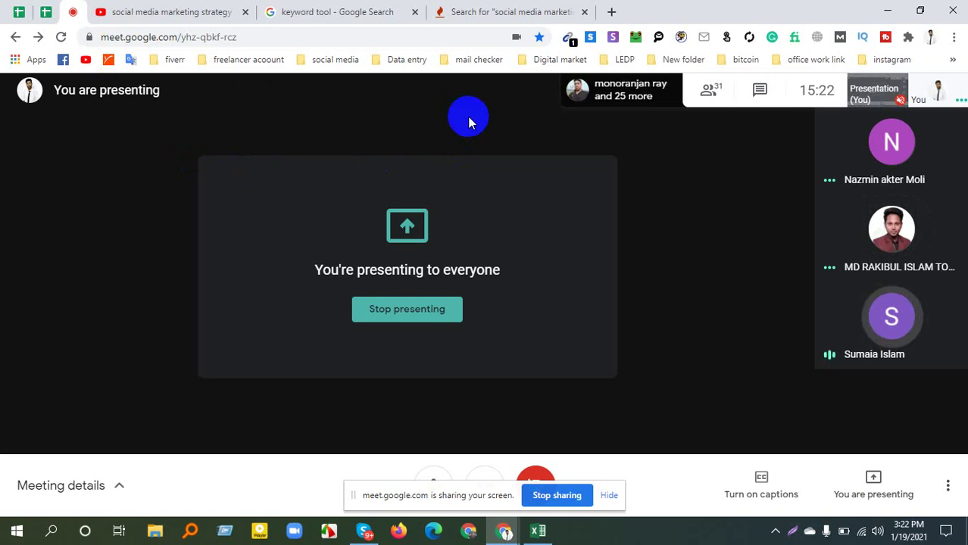
Return to the YouTube results and examine the vidIQ overall, volume and competition scores for "social media marketing strategy"
left_click(160, 10)
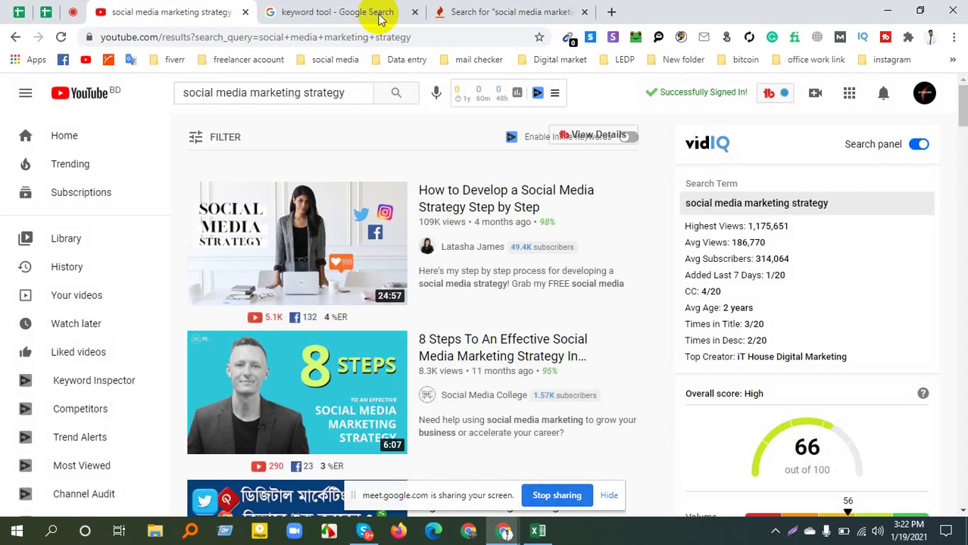
scroll(795, 428, "down", 1)
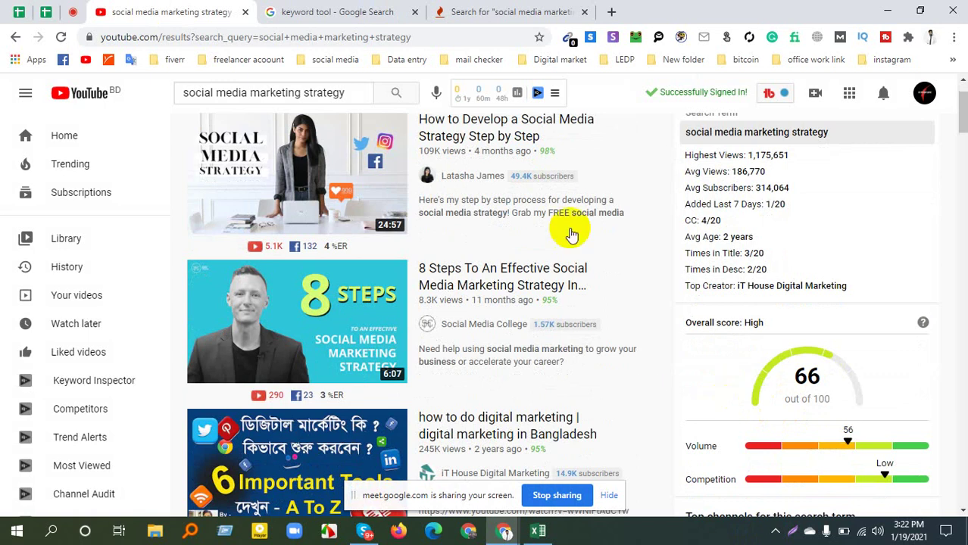
scroll(637, 242, "down", 1)
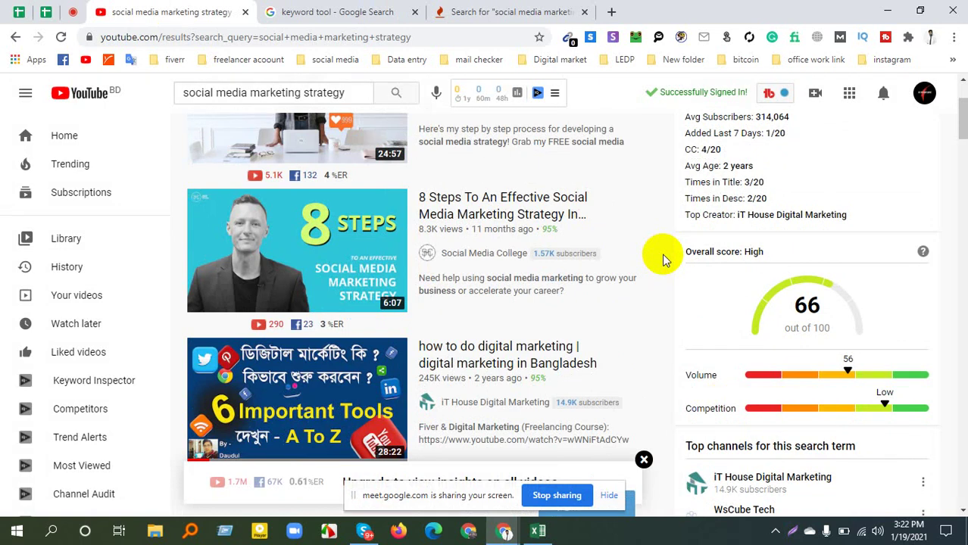
Switch to the Excel sheet and review the two recorded keyword rows in A2:C3, leaving an empty cell selected
left_click(539, 531)
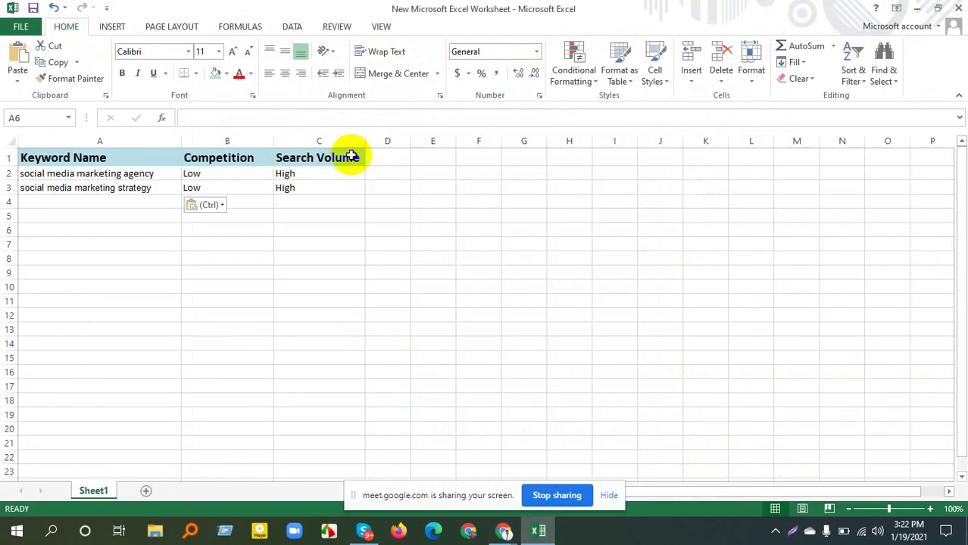
left_click(318, 201)
left_click_drag(106, 206, 281, 419)
left_click(473, 336)
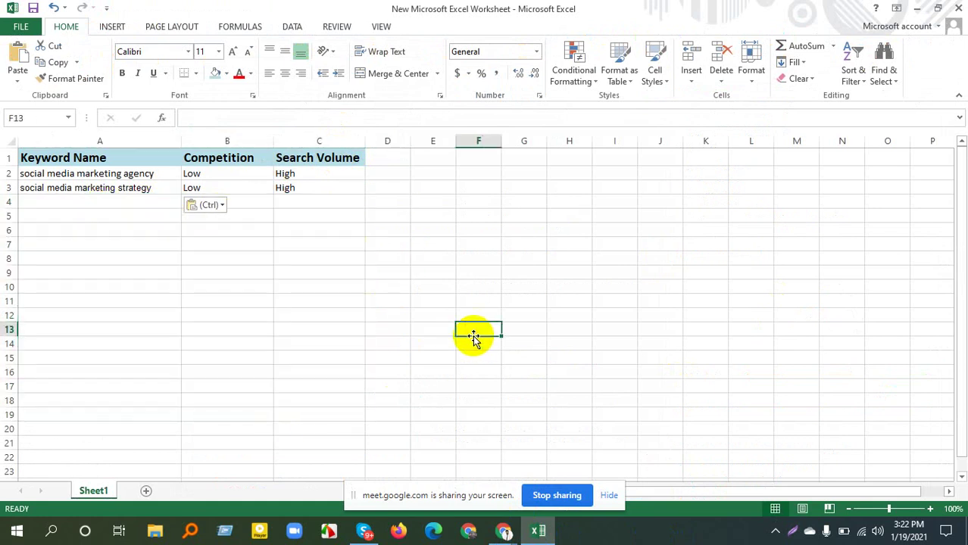
left_click_drag(81, 174, 342, 191)
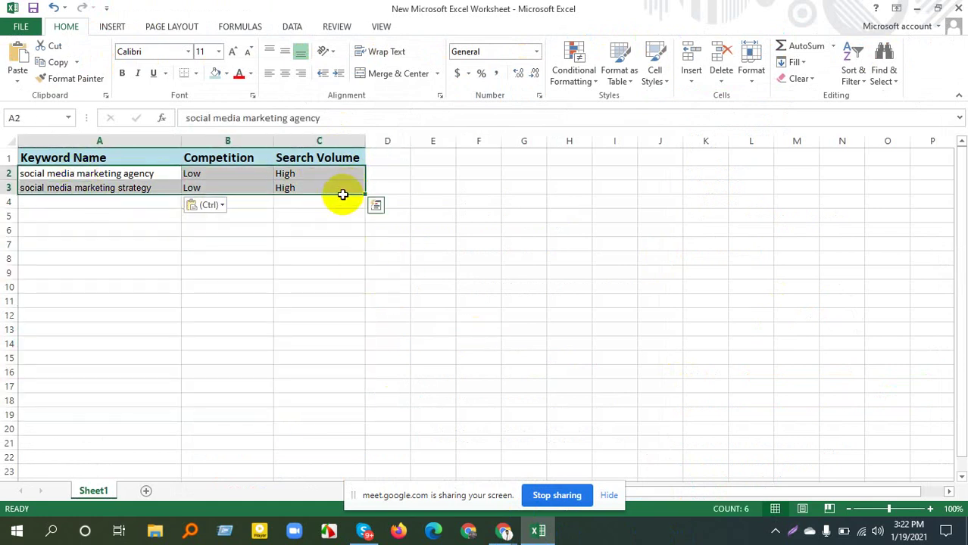
left_click(282, 310)
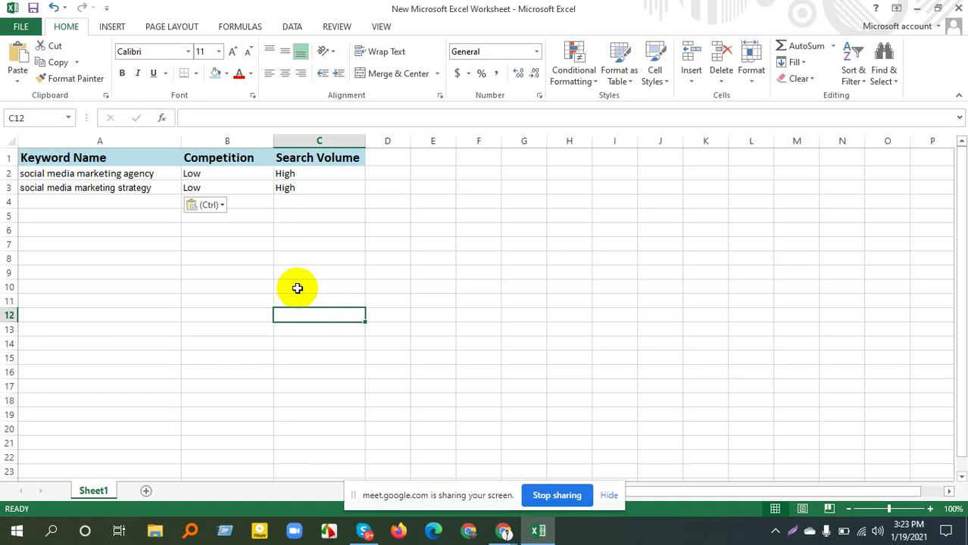
Return to Chrome, revisit the beginning of the YouTube results for "social media marketing strategy", and bring up the Google Meet call
left_click(503, 531)
left_click(440, 475)
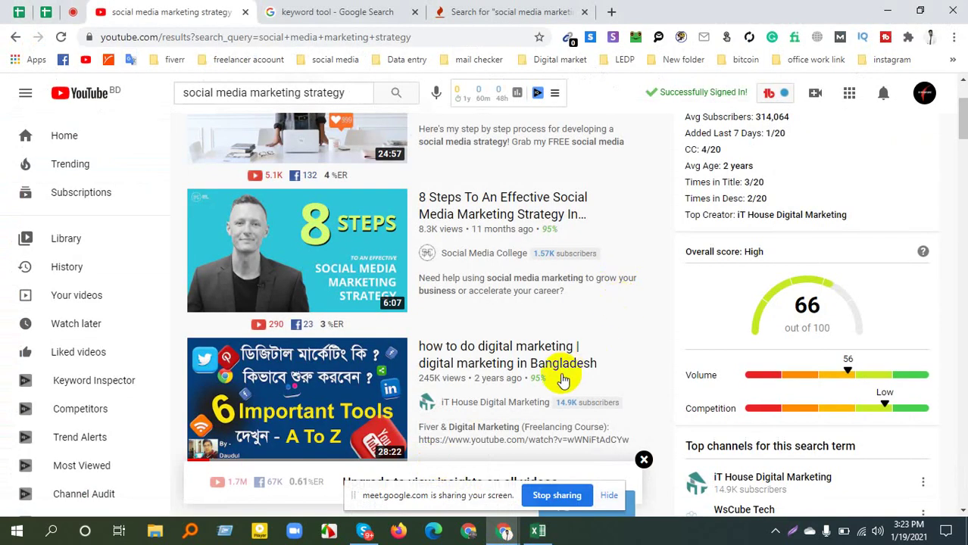
scroll(590, 395, "up", 2)
mouse_move(590, 395)
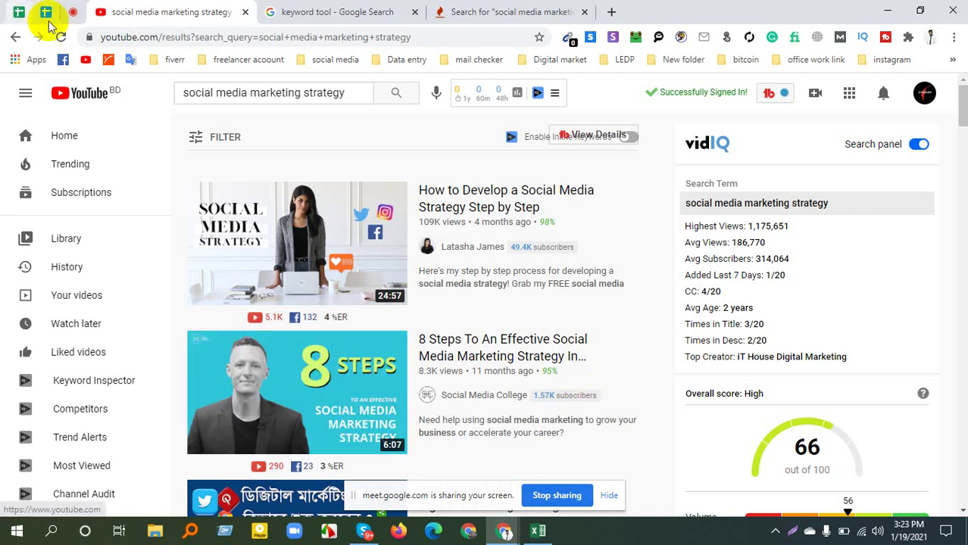
left_click(74, 12)
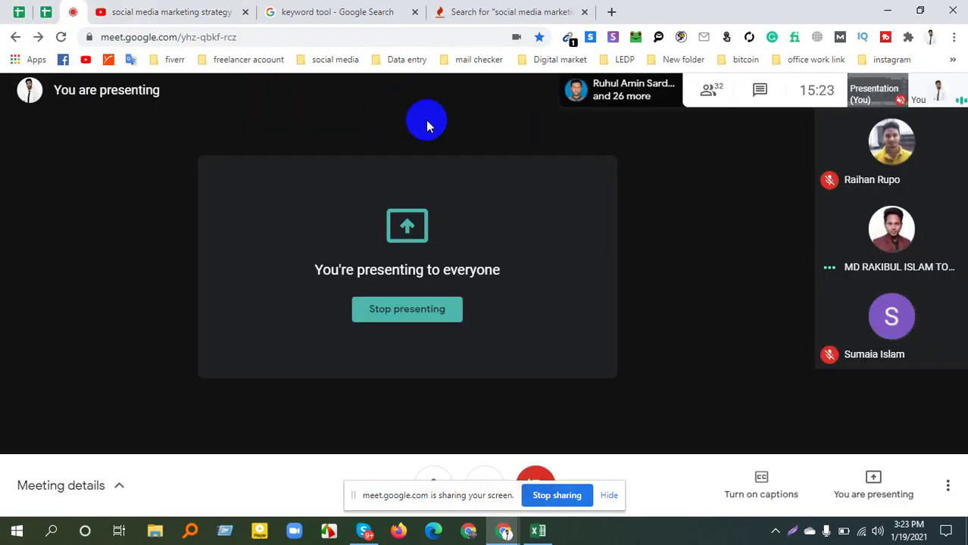